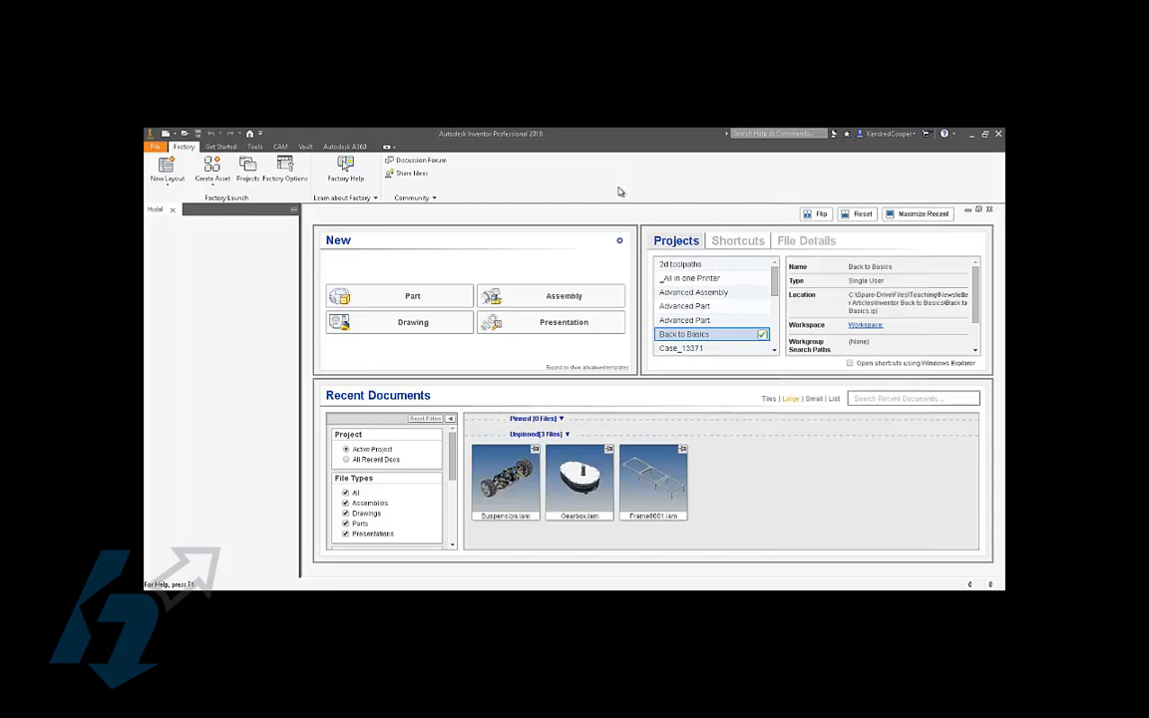
Create a new Standard.iam assembly and insert Base.ipt from the Machine Vise folder, in home view.
left_click(166, 132)
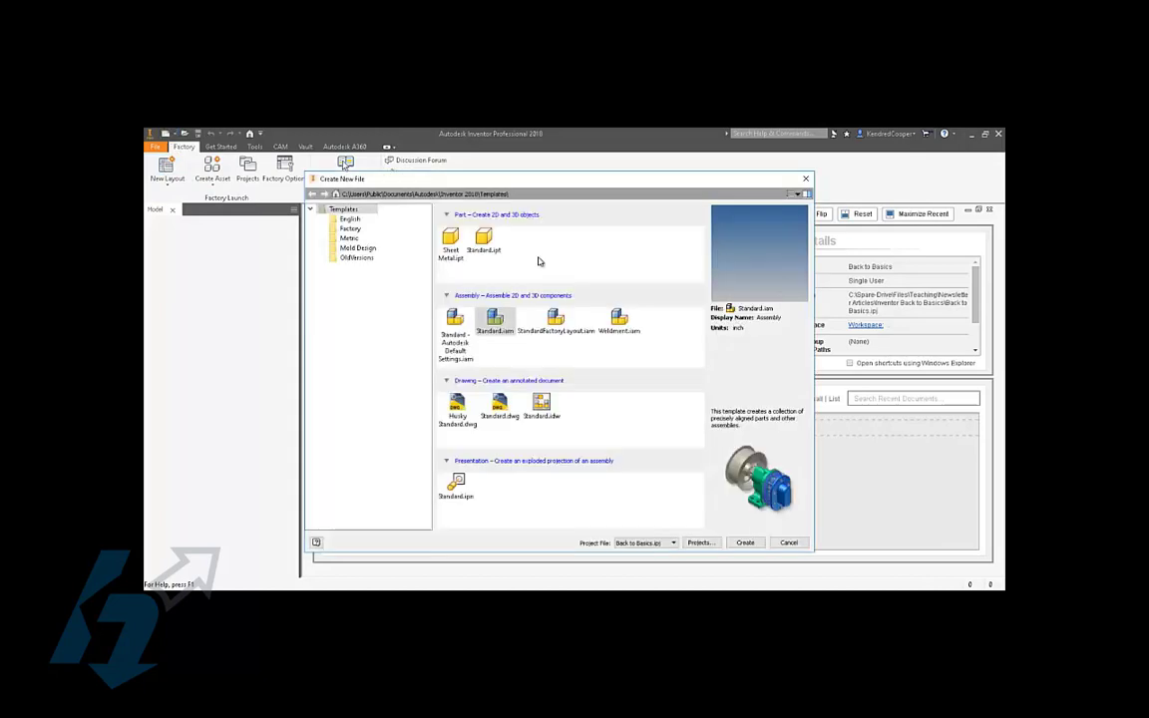
double_click(495, 319)
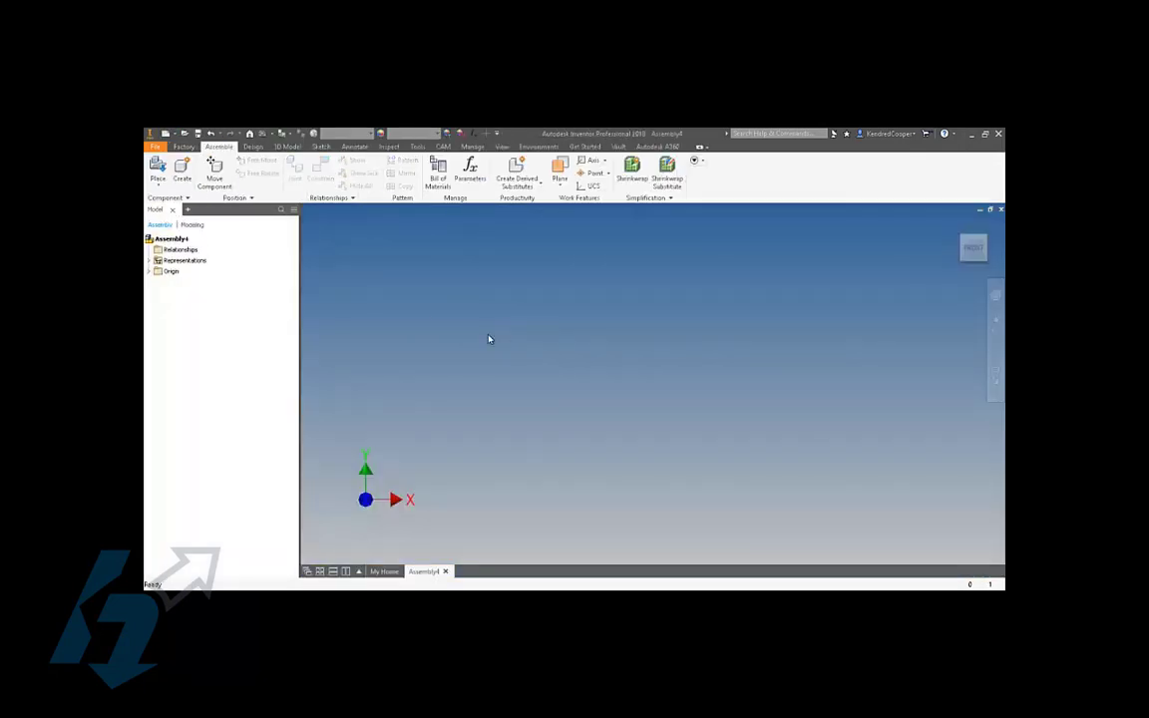
left_click(158, 169)
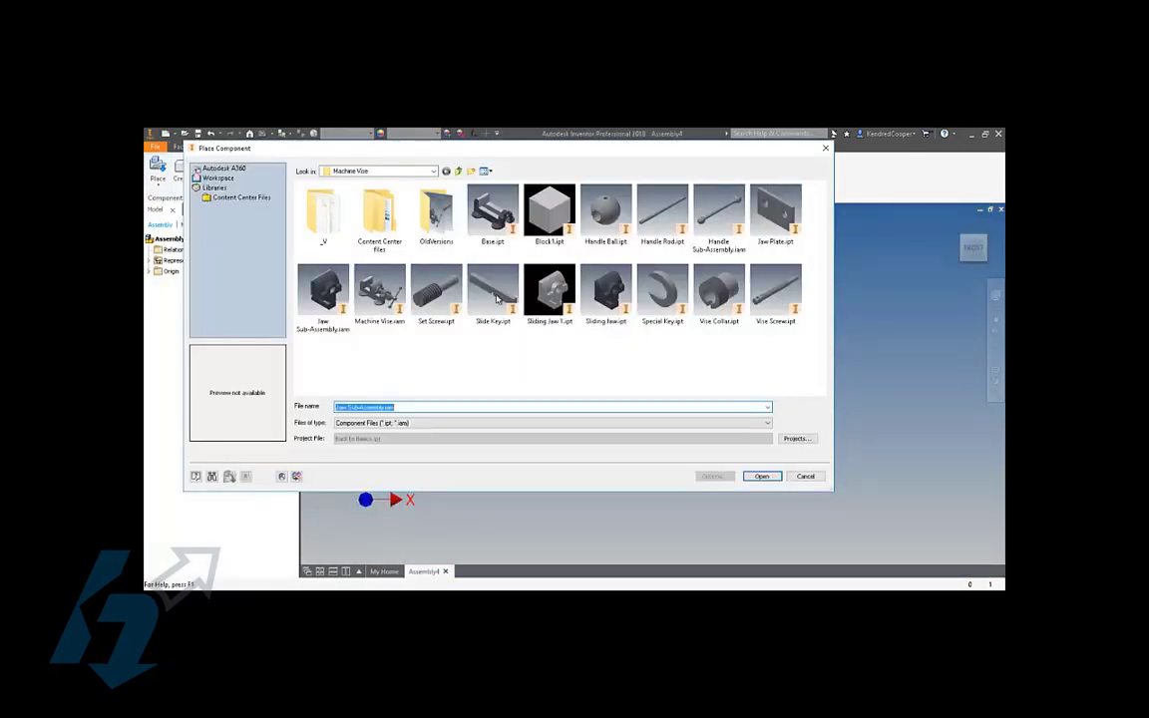
double_click(493, 211)
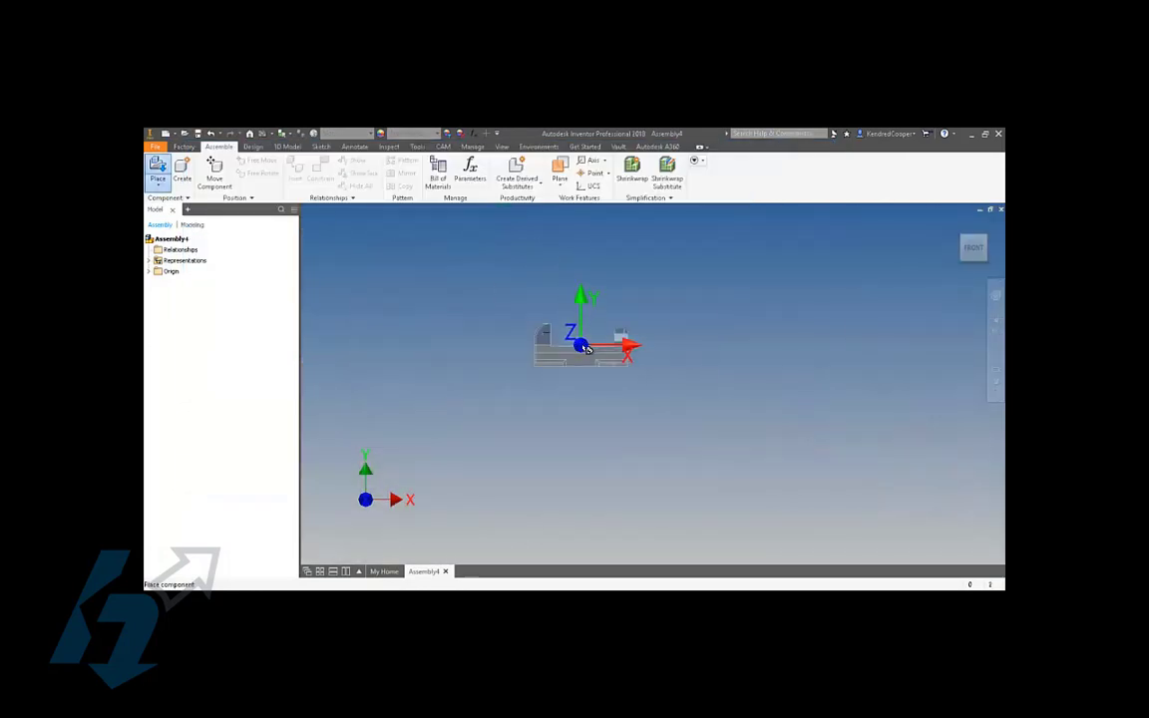
key("F6")
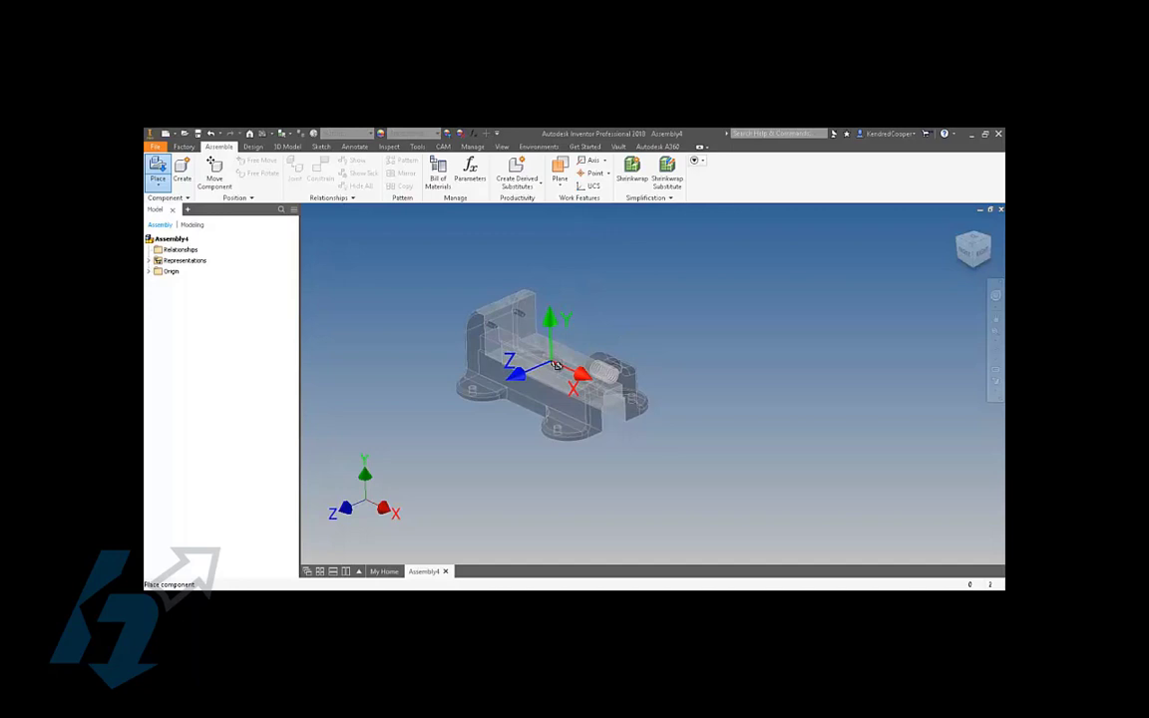
Rotate the vise Base 90° about Y three times to orient it.
right_click(554, 357)
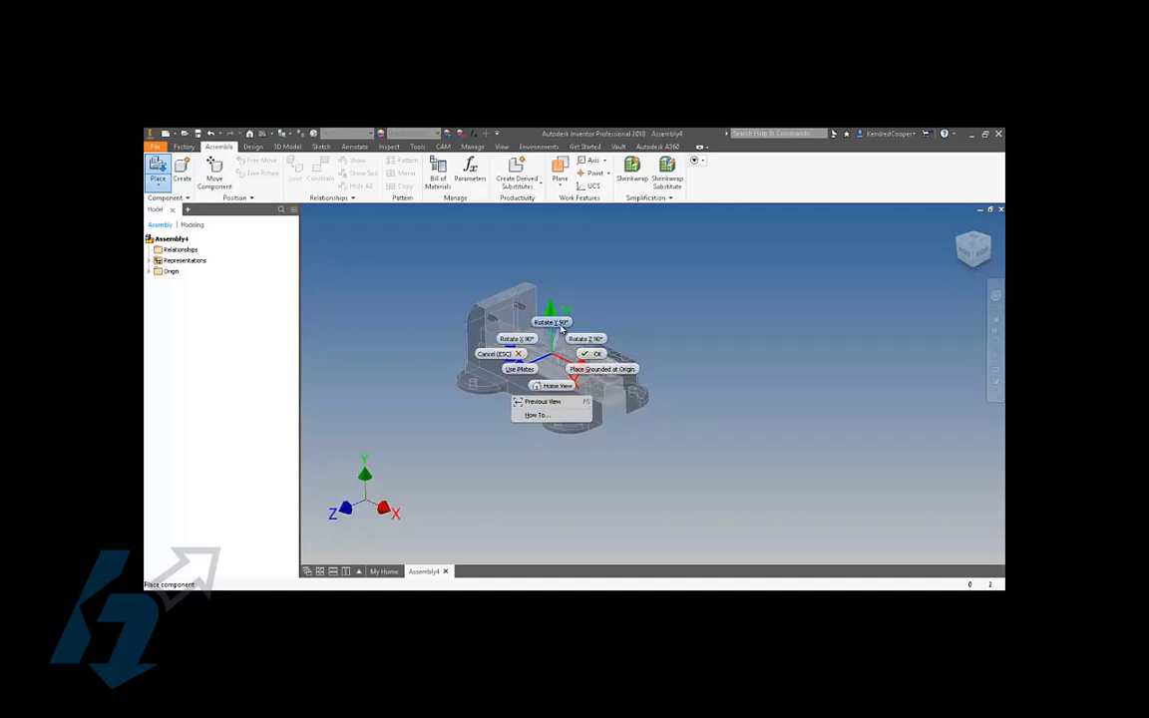
left_click(555, 322)
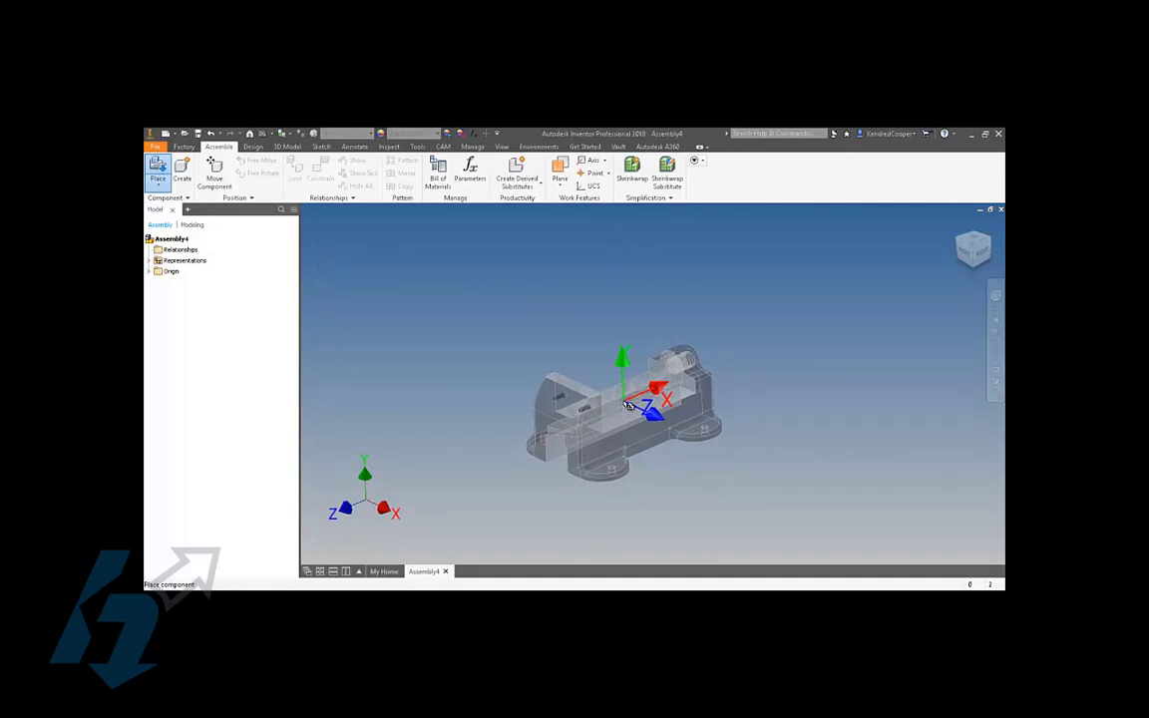
right_click(625, 404)
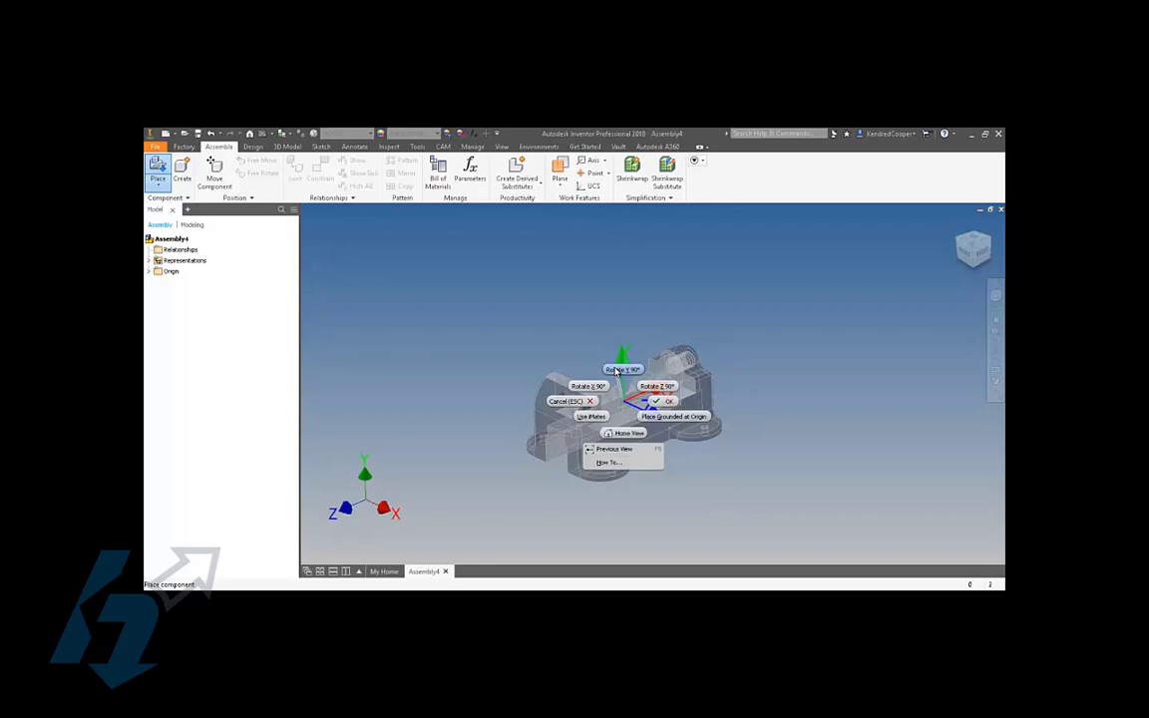
left_click(555, 333)
right_click(618, 372)
left_click(551, 307)
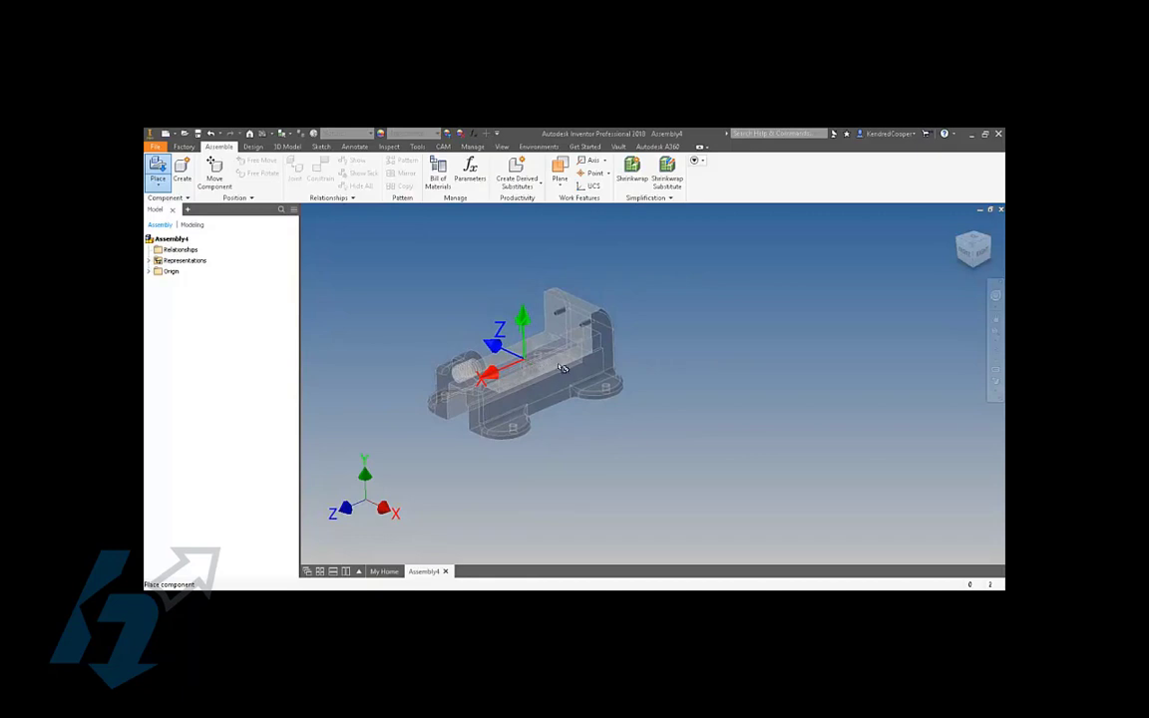
Place the Base grounded at the origin as Base:1 with no extra copy.
right_click(606, 371)
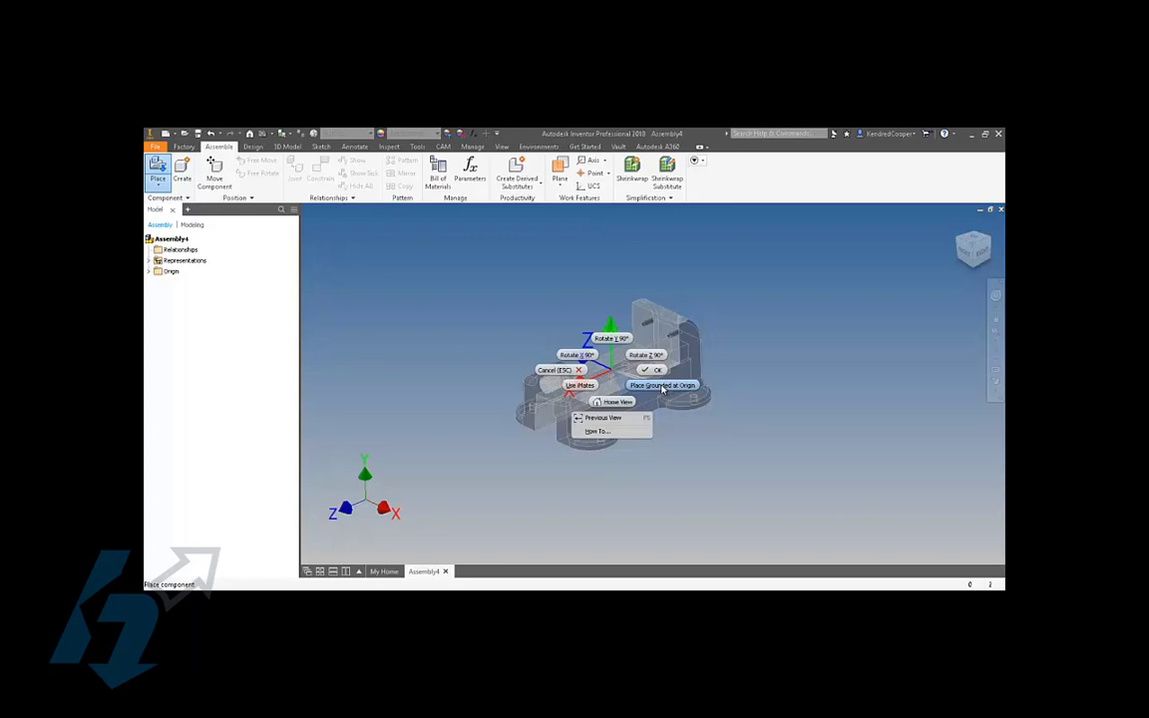
left_click(662, 386)
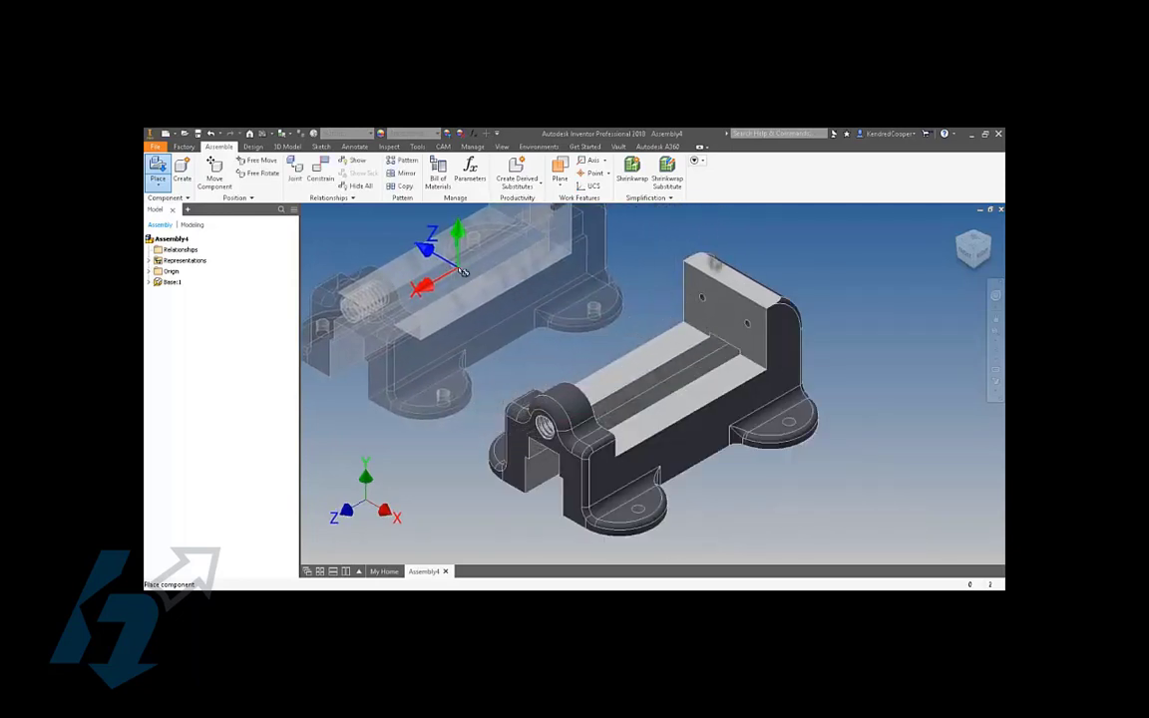
right_click(449, 269)
left_click(493, 271)
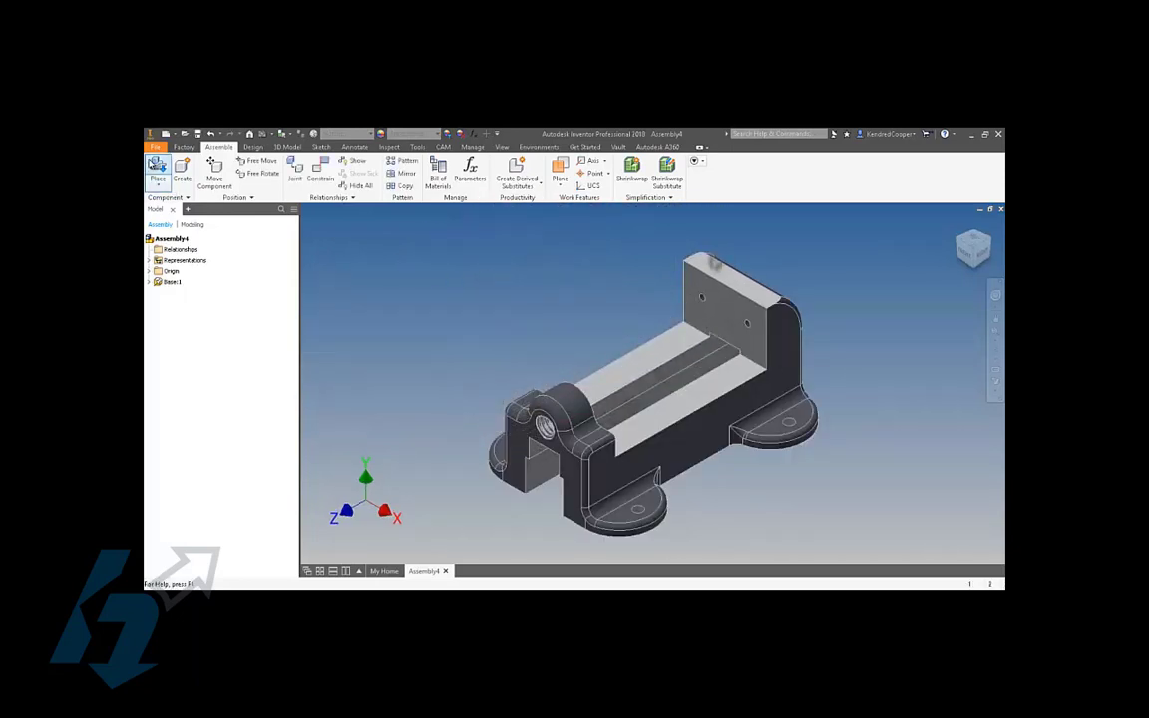
Insert one copy of Jaw Sub-Assembly.iam beside the grounded Base.
left_click(157, 167)
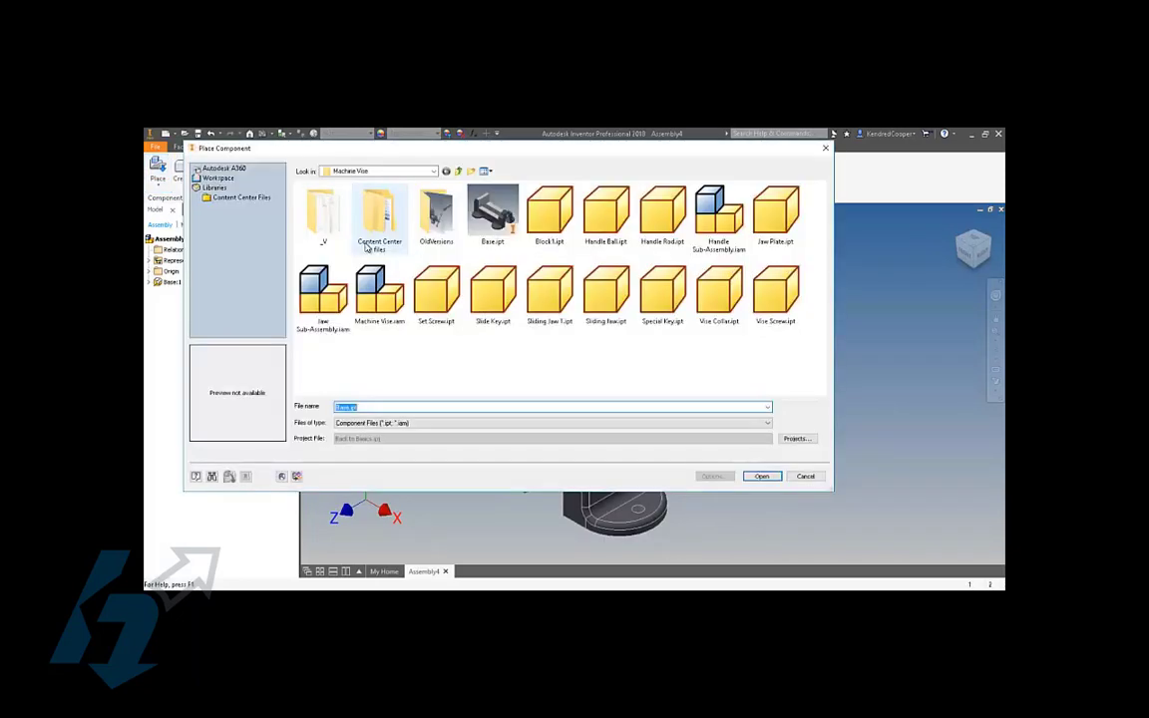
left_click(324, 289)
double_click(323, 290)
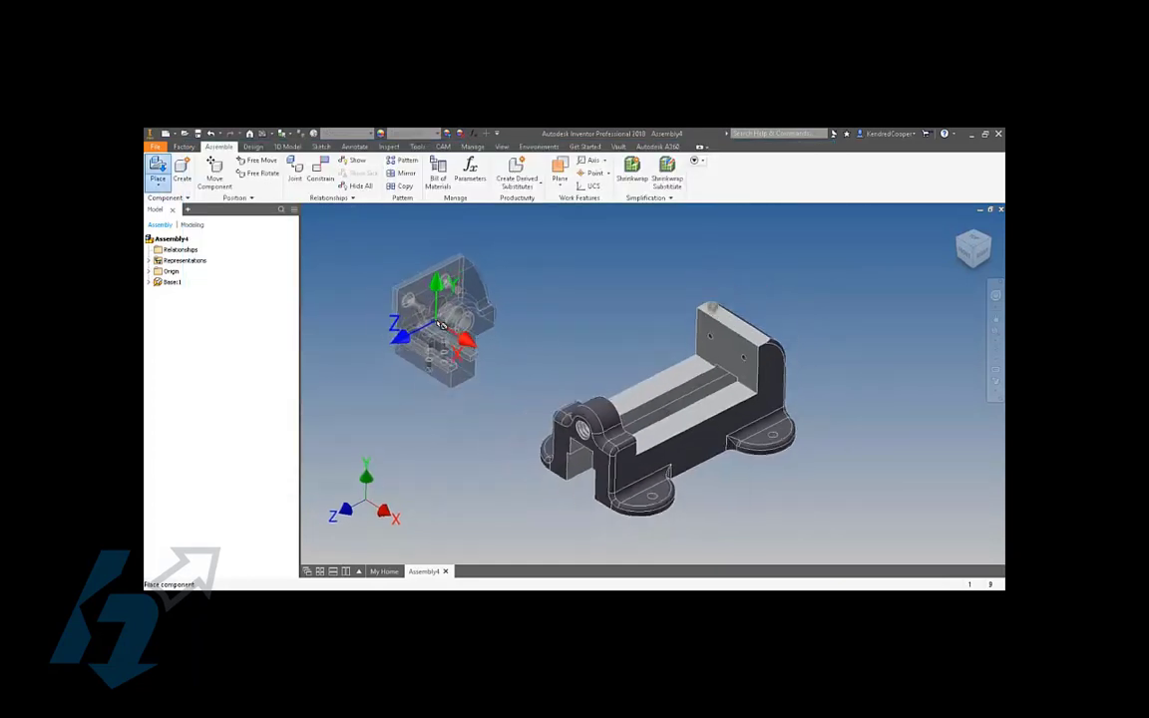
left_click(494, 327)
right_click(568, 311)
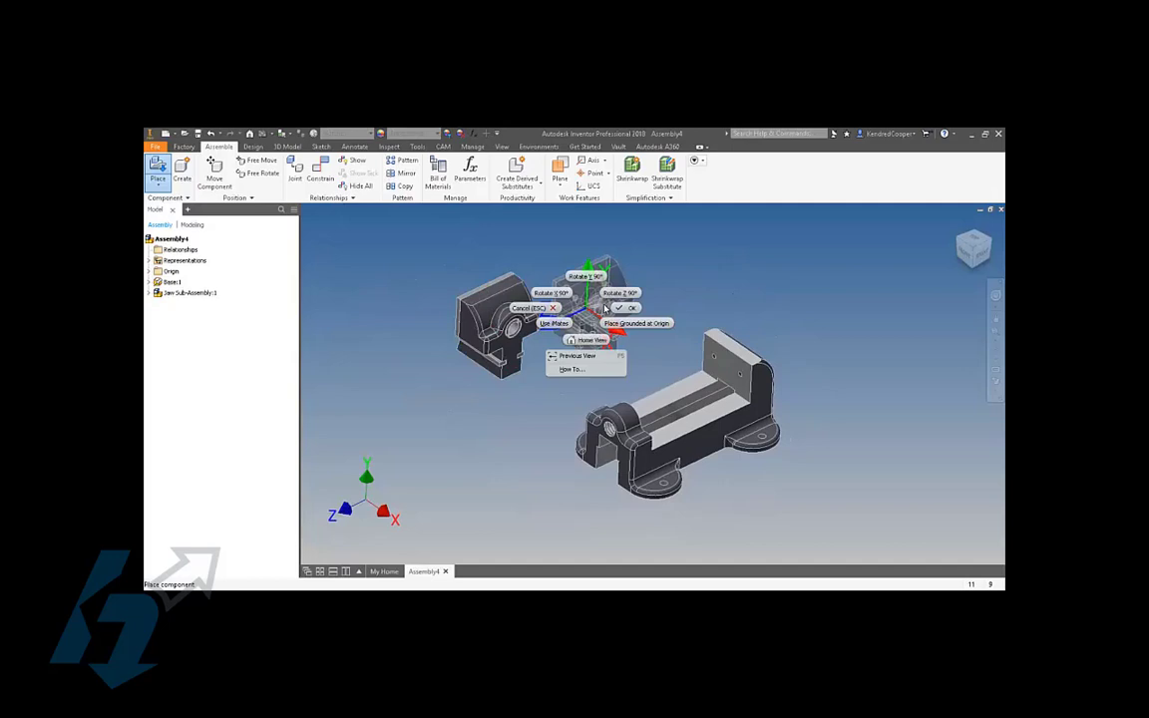
left_click(621, 313)
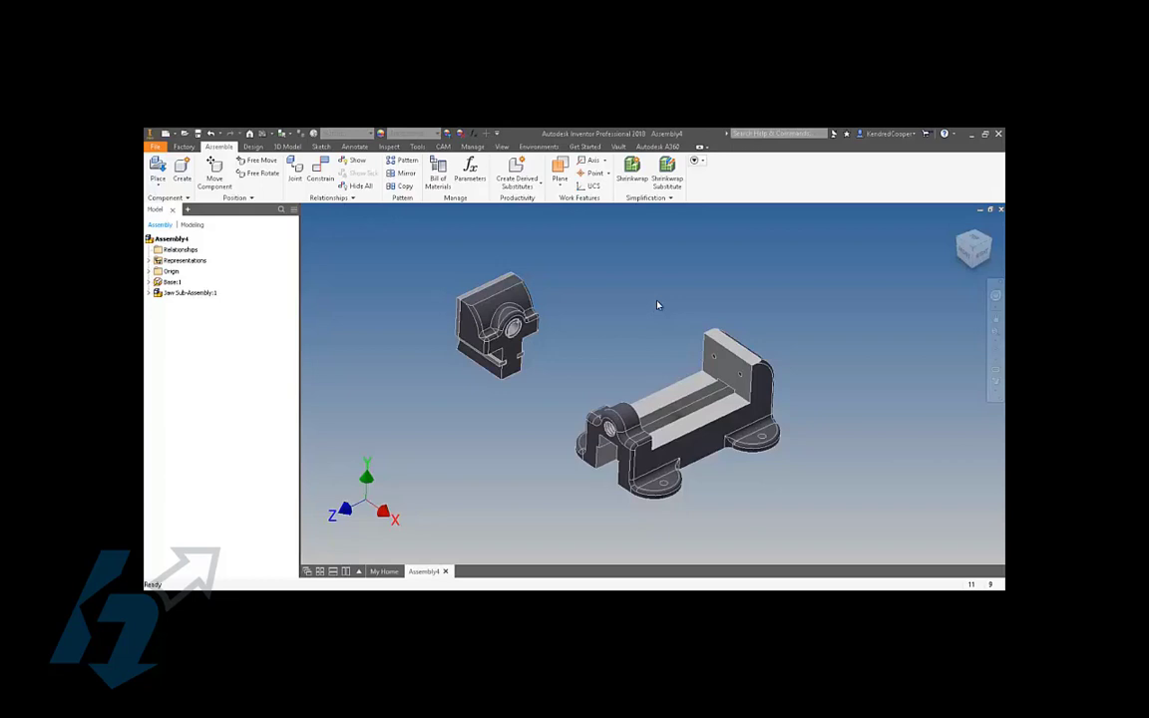
key("j")
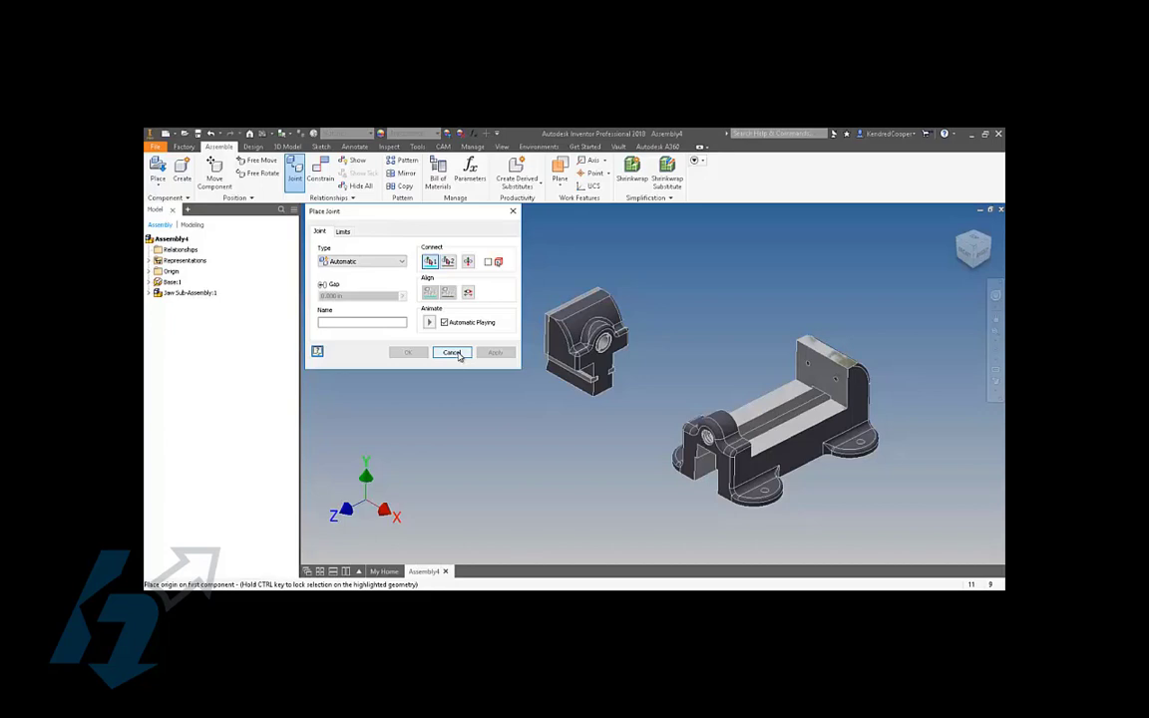
left_click(452, 353)
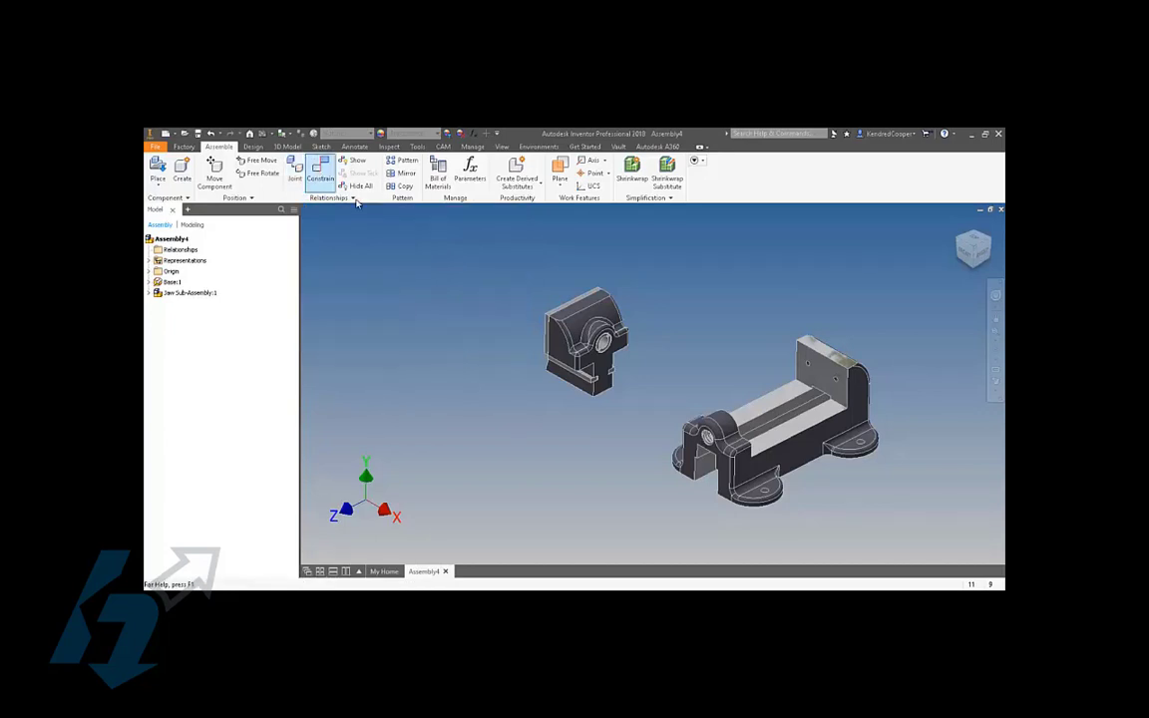
key("c")
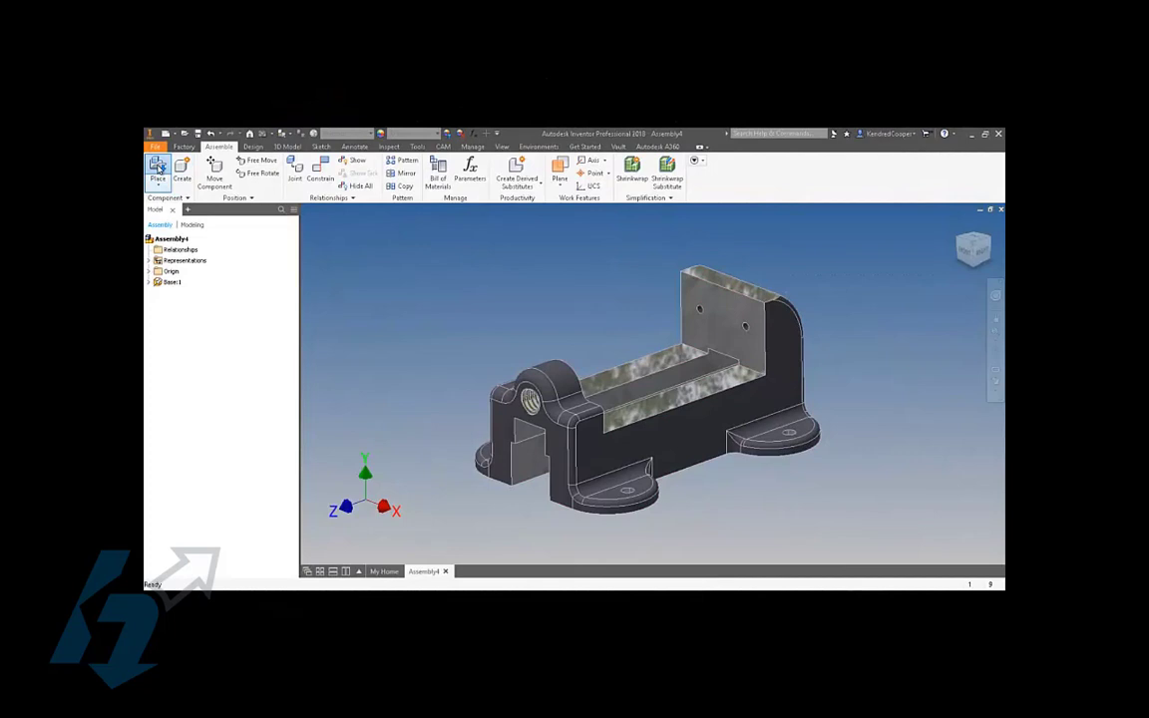
Place one Jaw Sub-Assembly above the vise base.
left_click(158, 167)
double_click(547, 284)
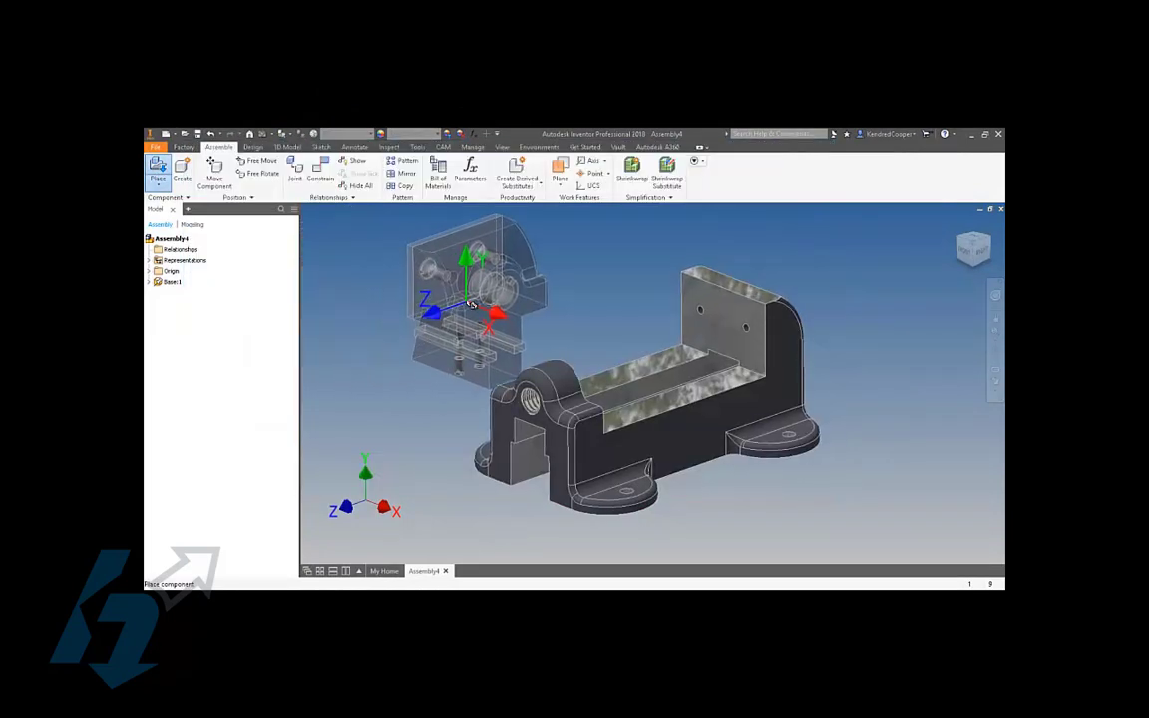
left_click(421, 293)
right_click(503, 296)
left_click(525, 298)
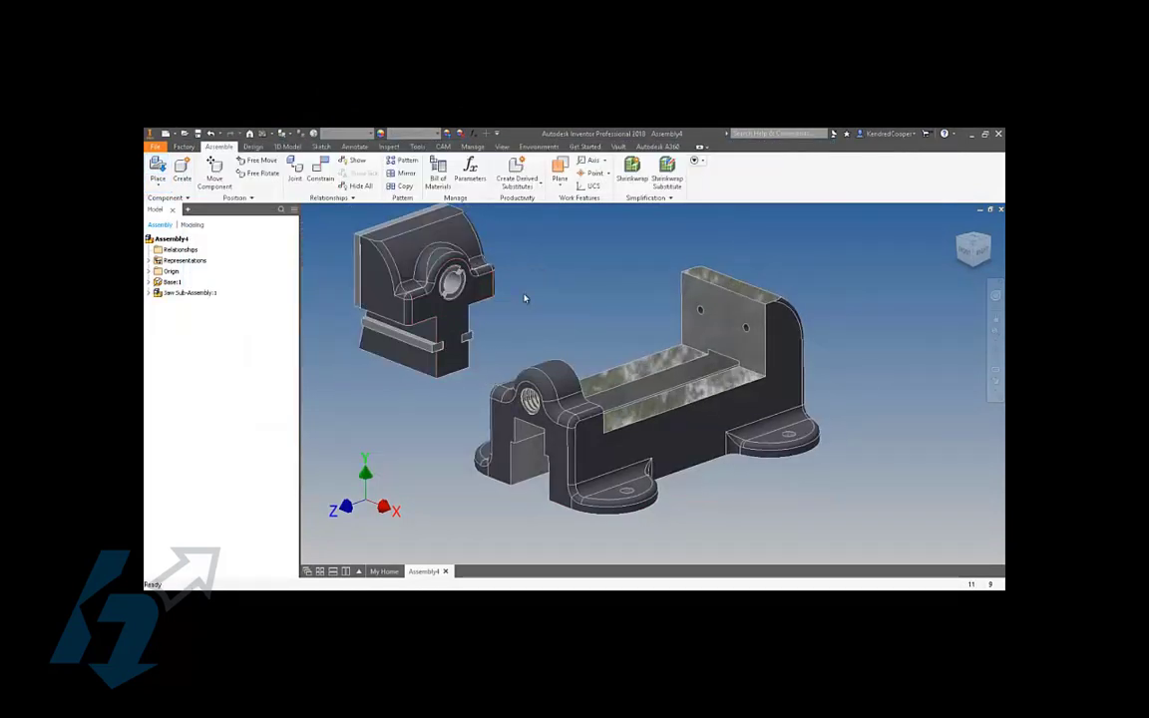
Mate the jaw to the base slot with two face constraints, then slide it along.
left_click(317, 177)
middle_click_drag(456, 392, 556, 407, "shift")
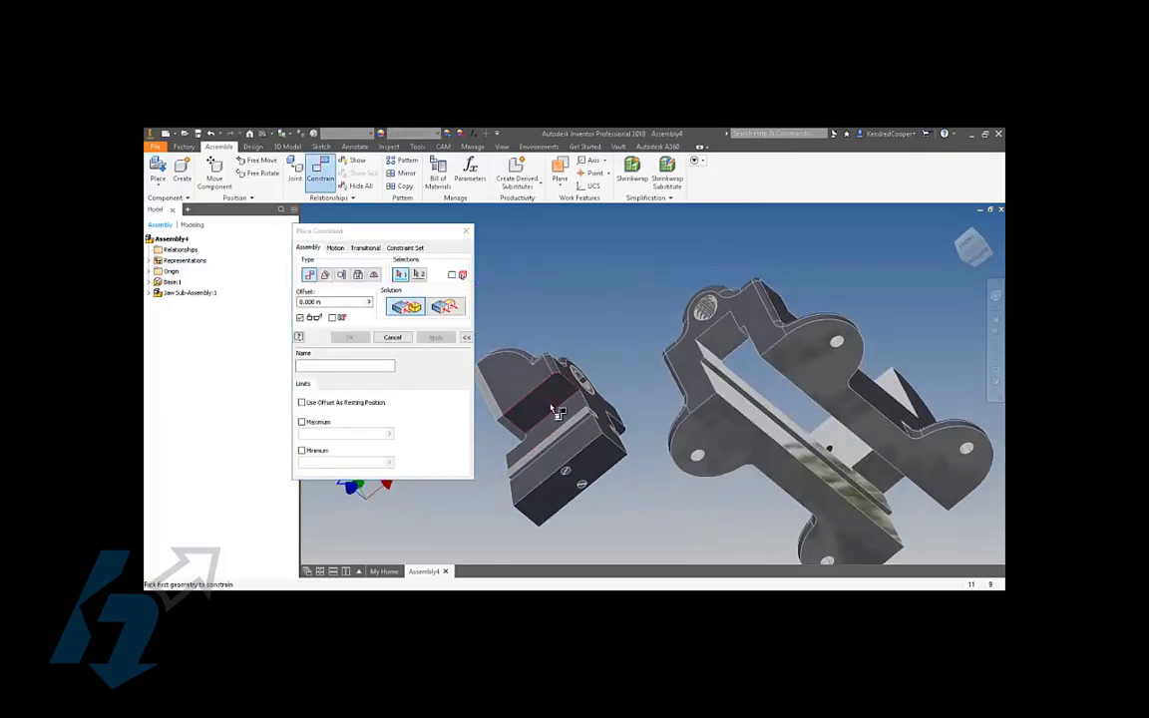
left_click(554, 410)
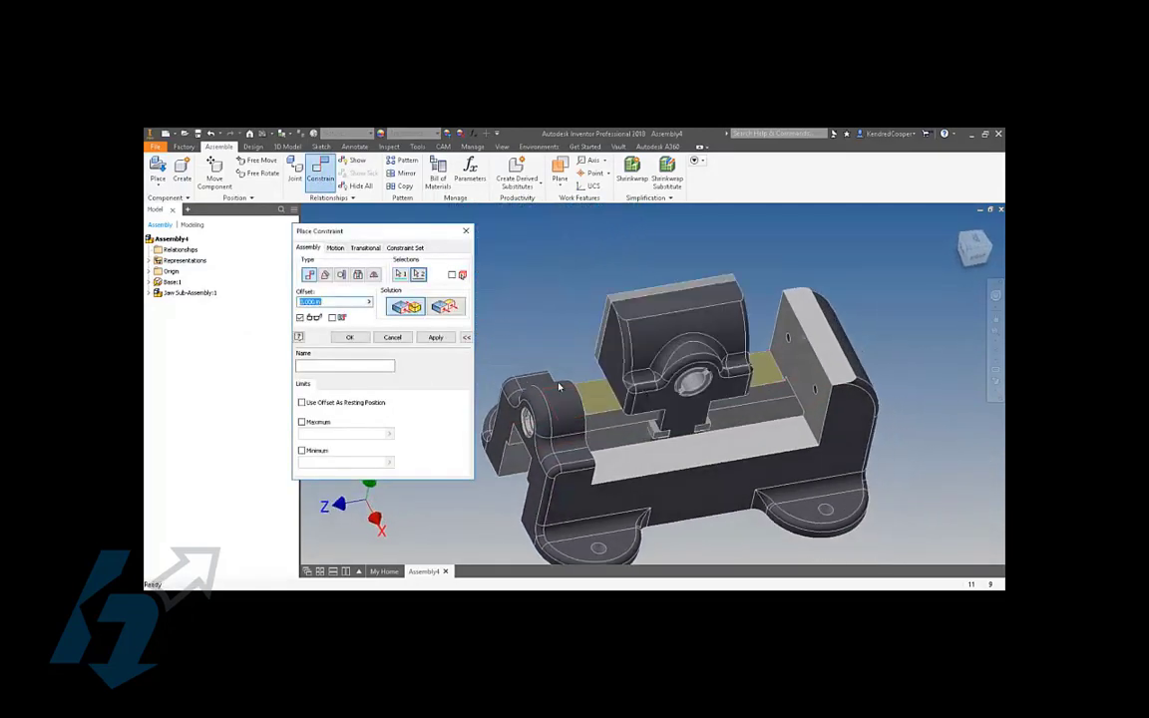
left_click(436, 337)
middle_click_drag(559, 419, 731, 426, "shift")
left_click(662, 417)
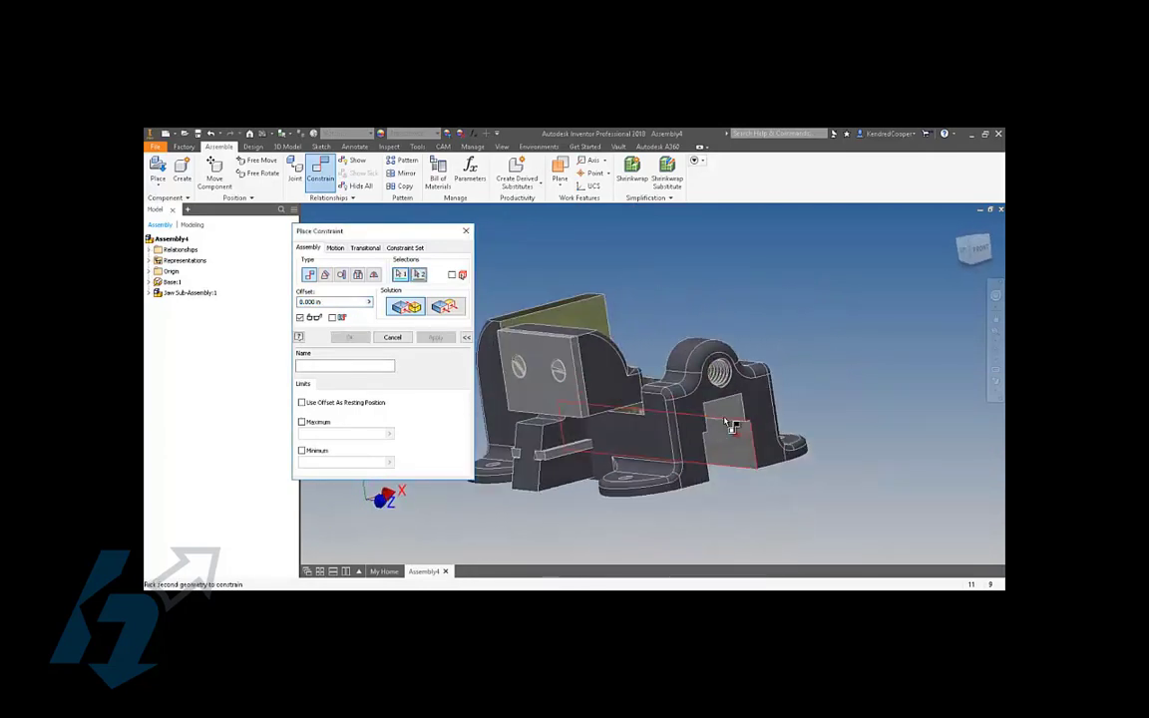
left_click(731, 426)
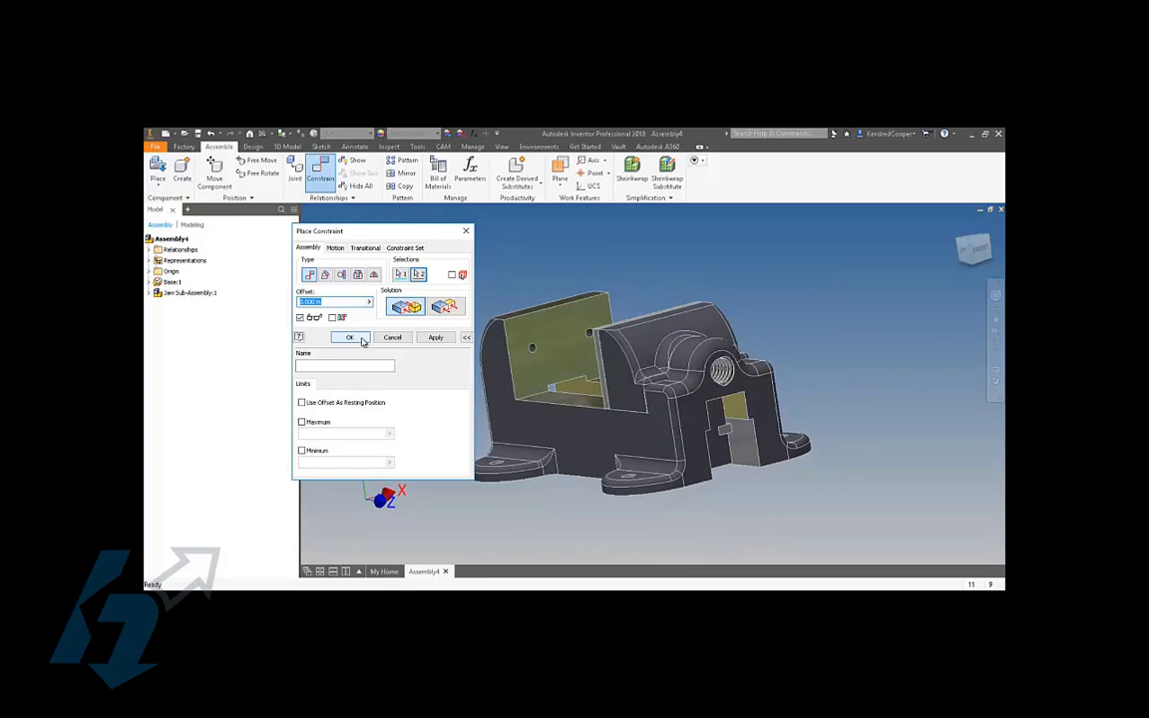
left_click(350, 337)
middle_click_drag(363, 340, 588, 345, "shift")
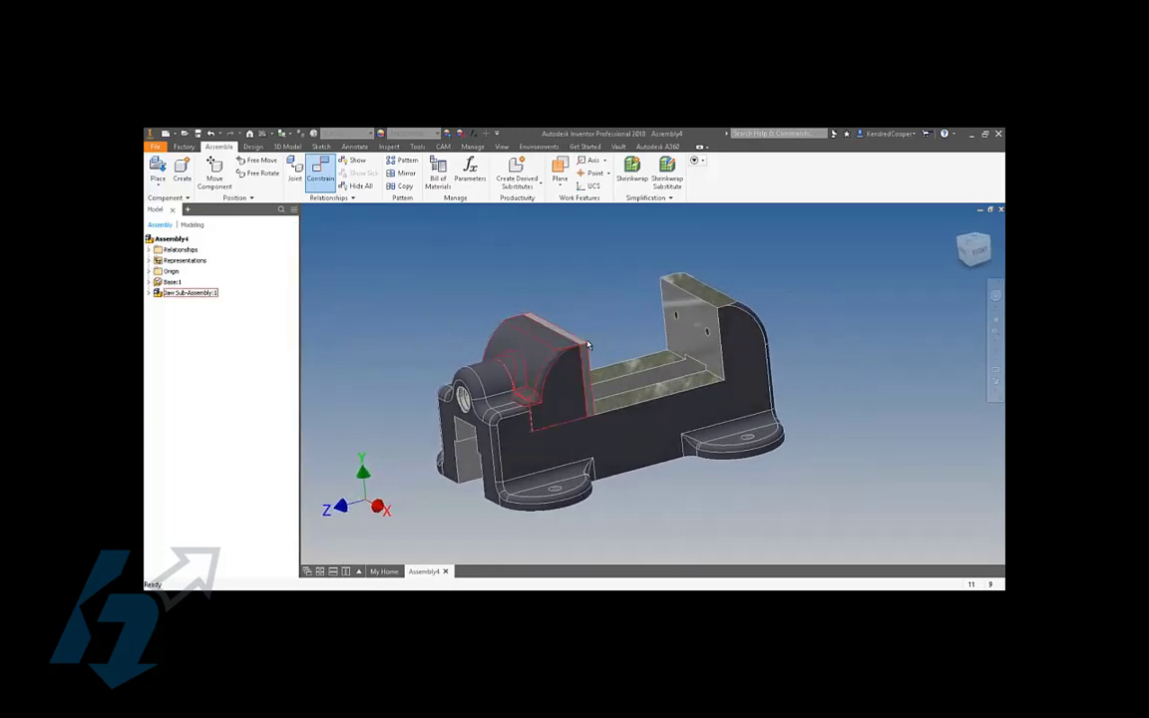
mouse_move(588, 345)
left_mouse_down()
mouse_move(543, 379)
mouse_move(599, 359)
left_mouse_up()
Drag Jaw Sub-Assembly:1 along the Base slot toward the fixed jaw and deselect it.
middle_click_drag(598, 359, 517, 320, "shift")
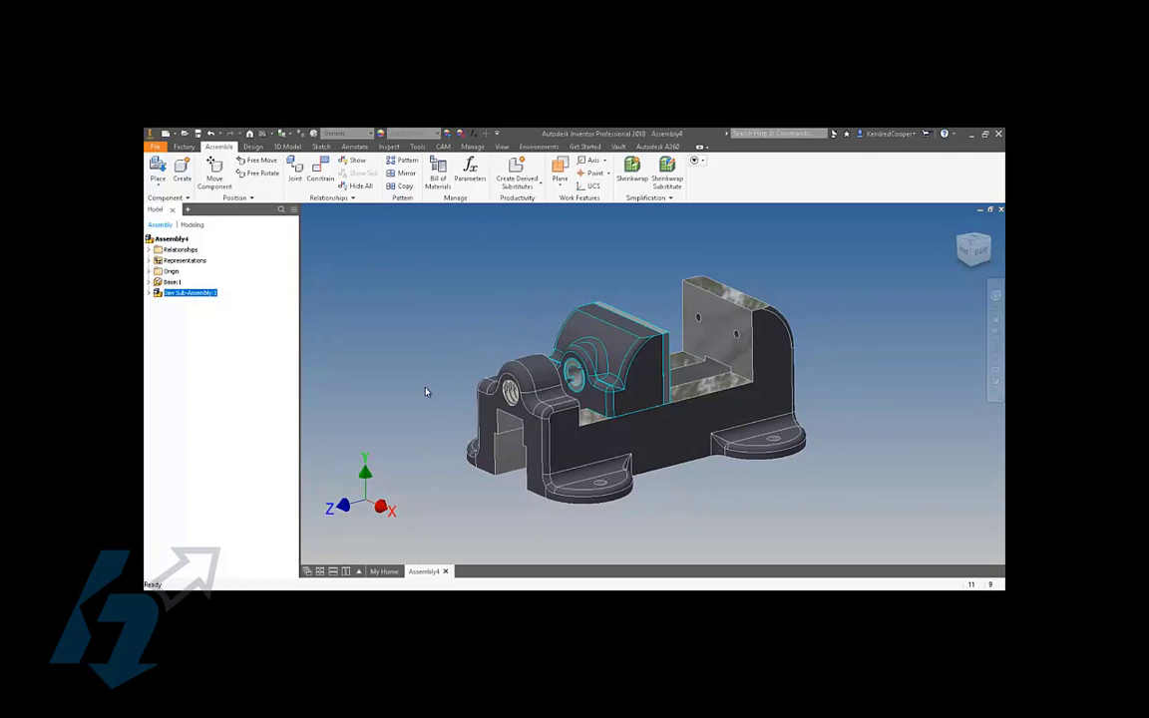
left_click_drag(554, 304, 653, 341)
left_click(531, 283)
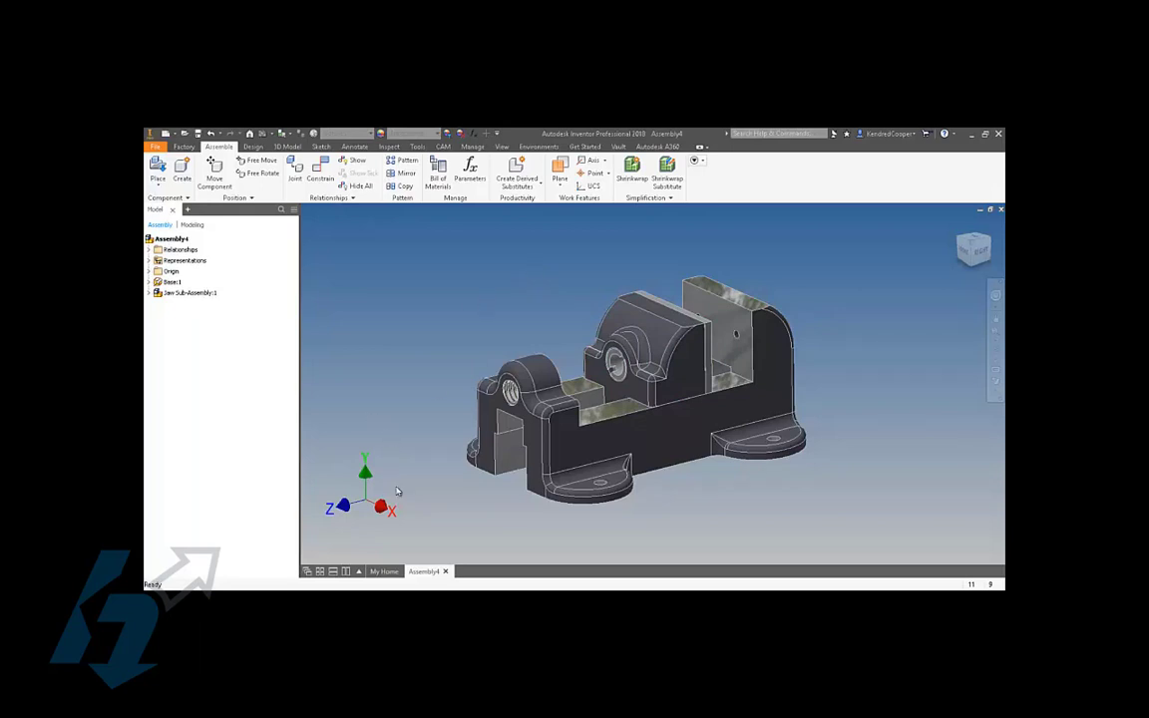
Open Suspension.iam from the home page and inspect the left shock absorber and upper arm.
left_click(386, 571)
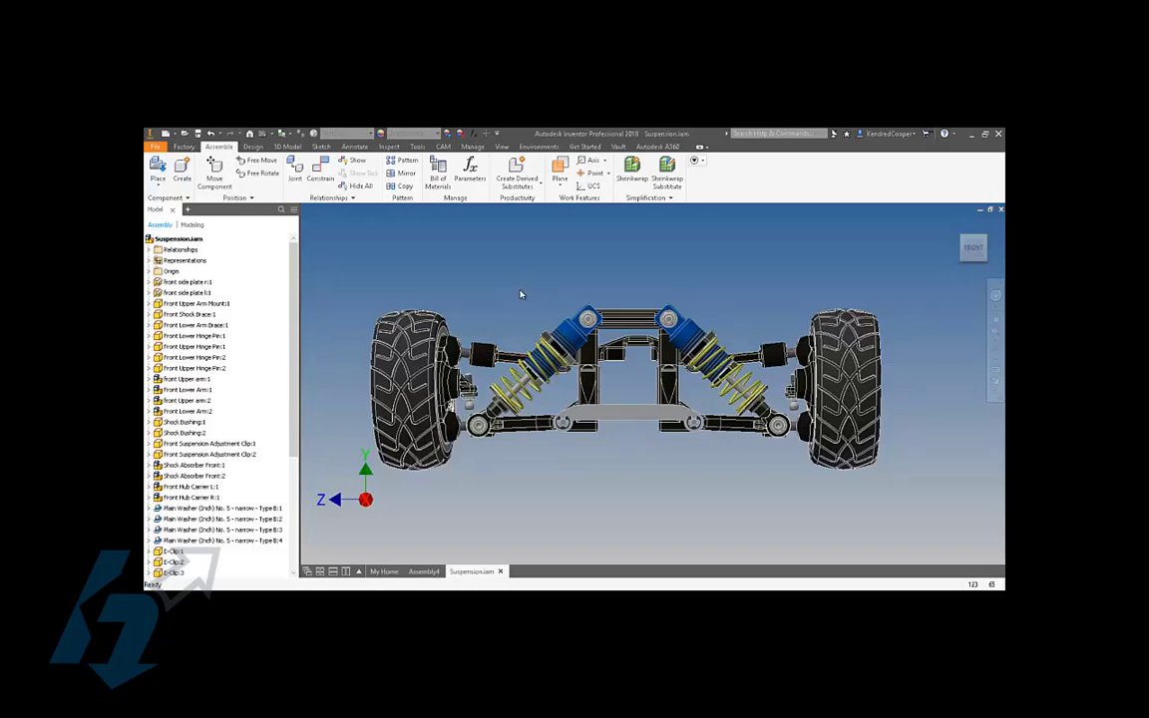
left_click(573, 330)
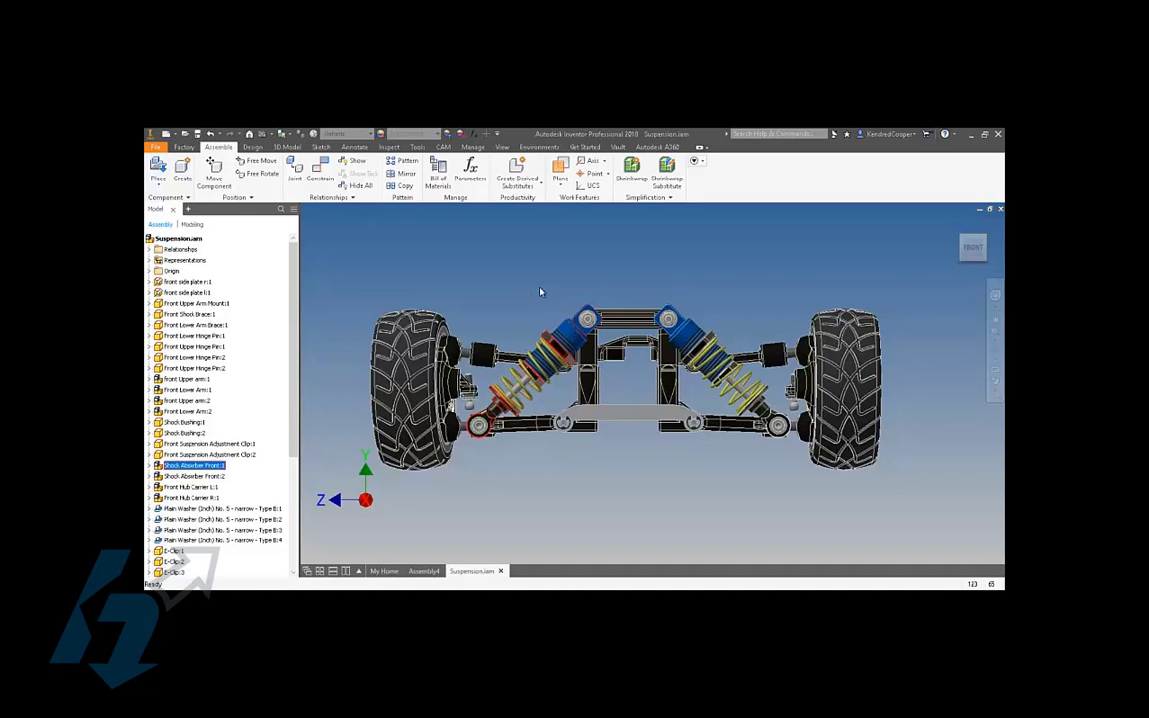
left_click(498, 342)
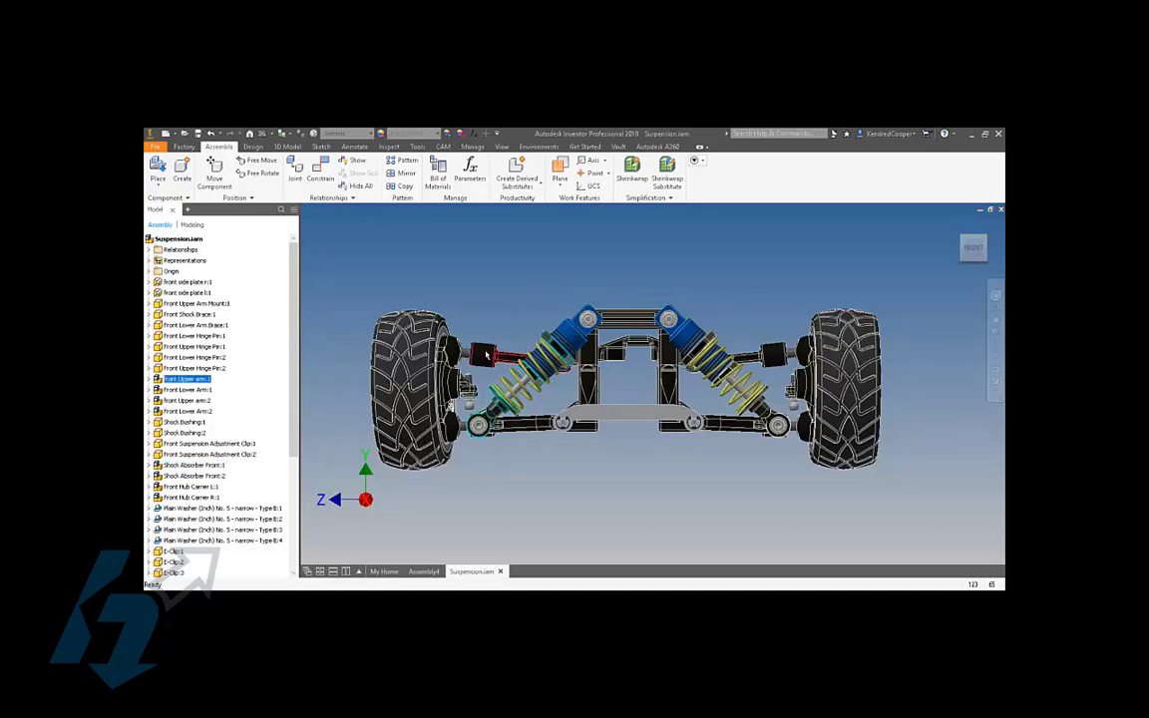
left_click(514, 299)
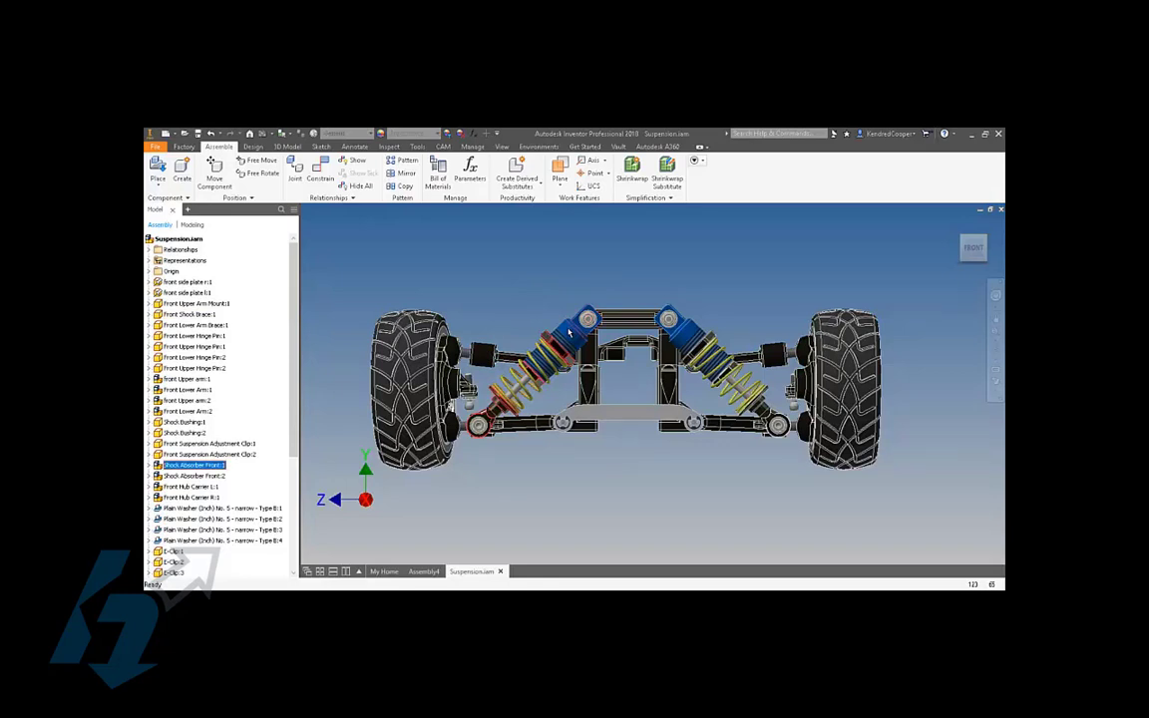
Set Shock Absorber Front:1 to Flexible and drag the left upper arm to test the motion.
right_click(568, 332)
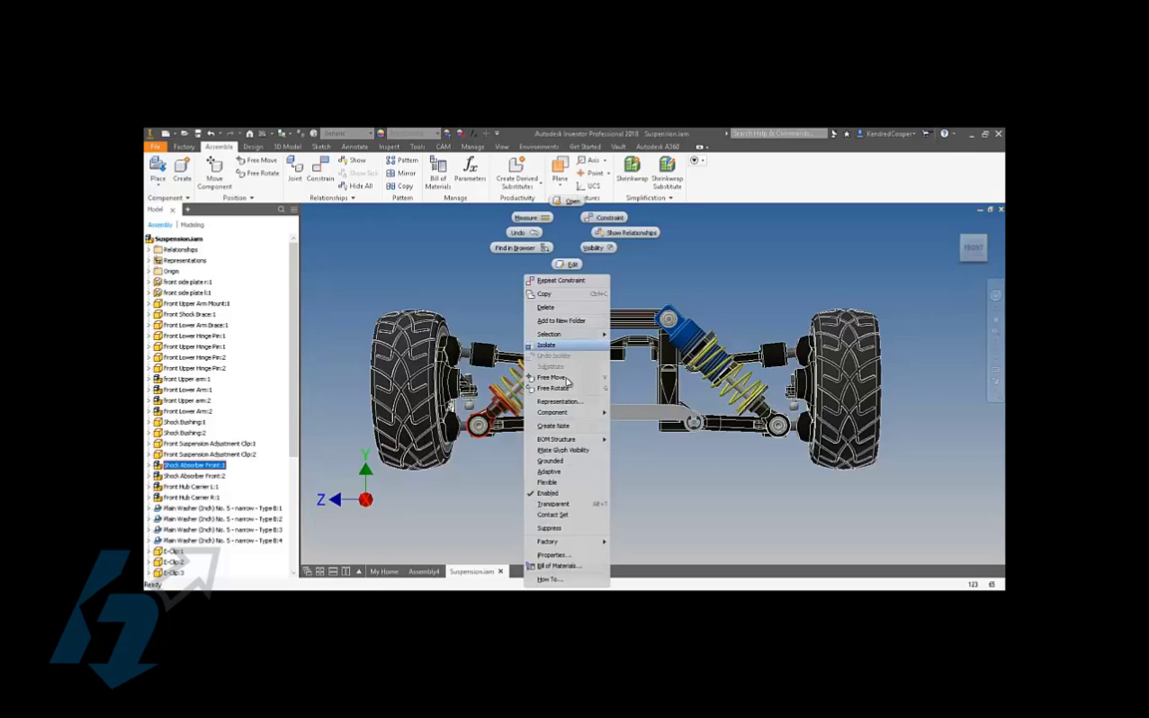
left_click(581, 482)
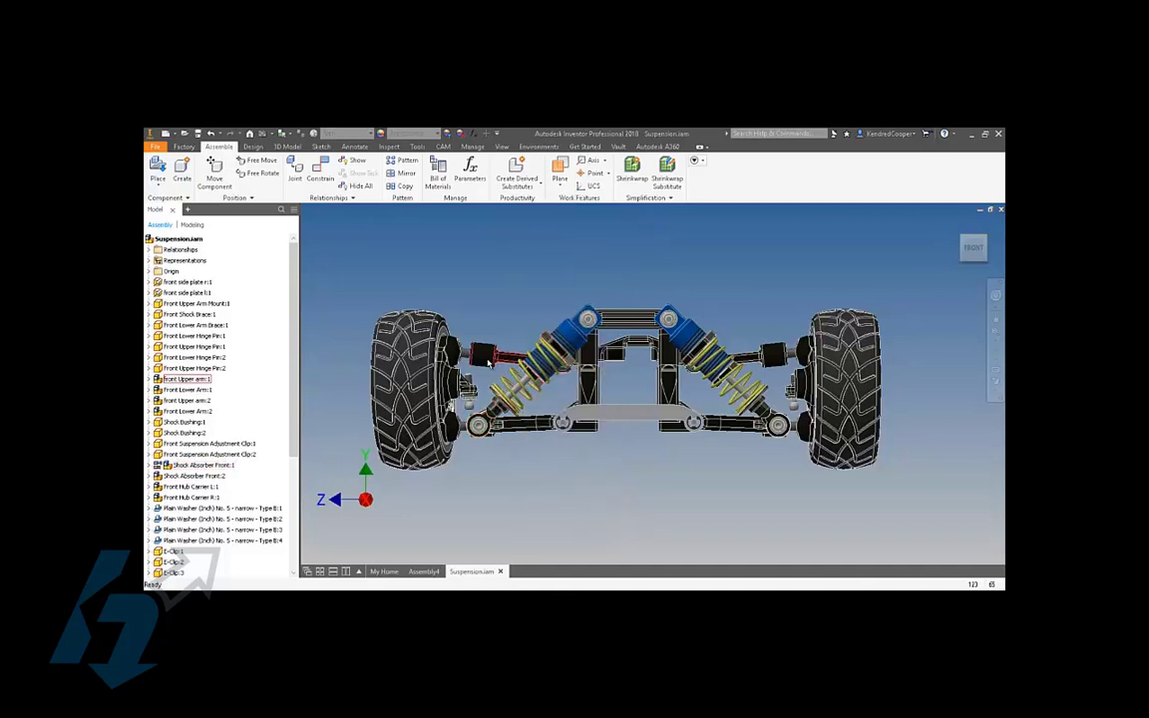
left_click_drag(486, 359, 532, 343)
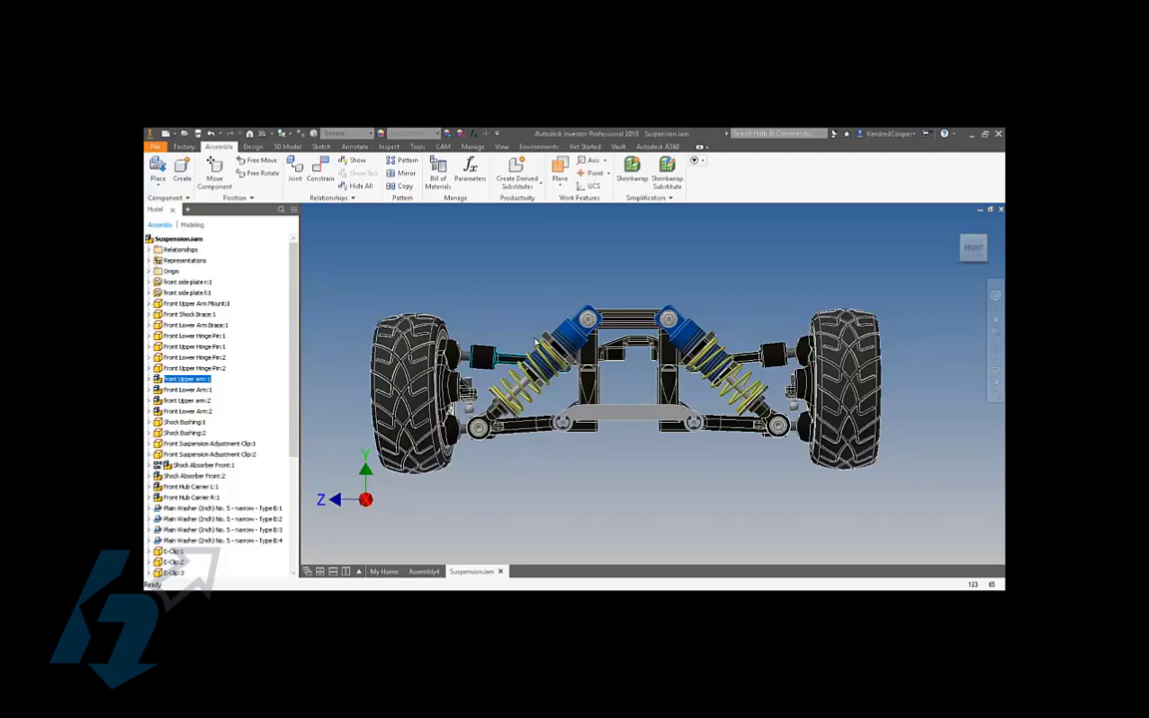
Drag the left upper arm to swing the wheel on its flexible shock.
left_click(496, 256)
scroll(495, 256, "up", 5)
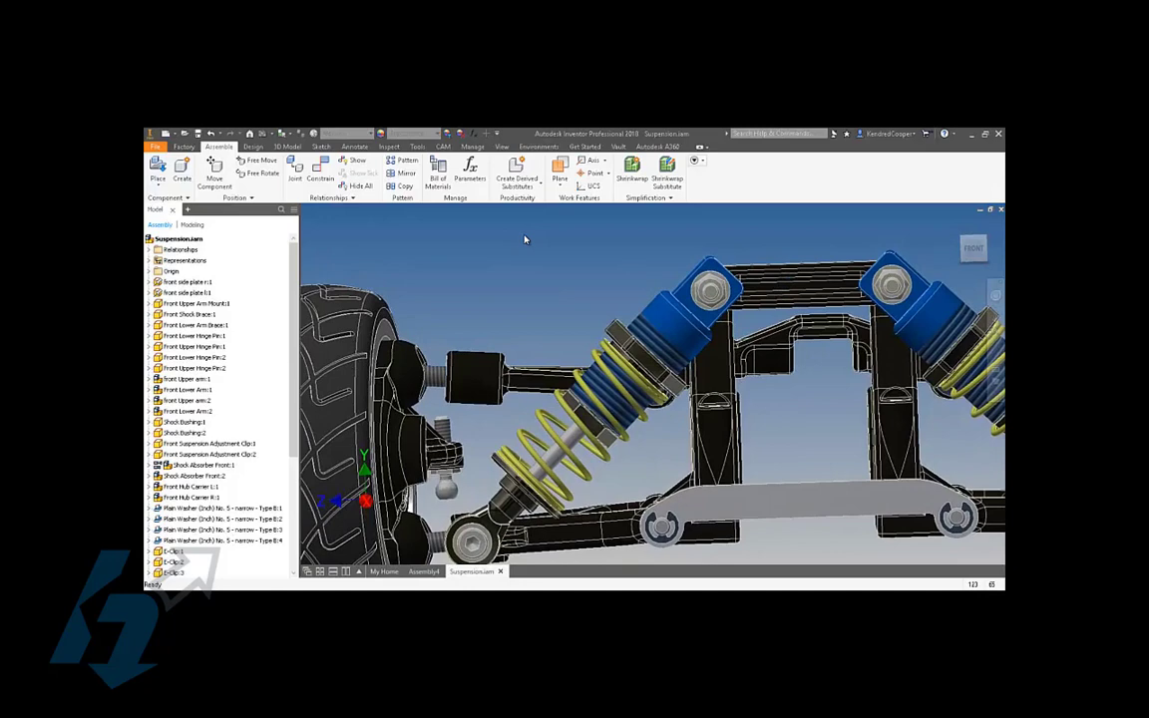
left_click_drag(476, 377, 503, 384)
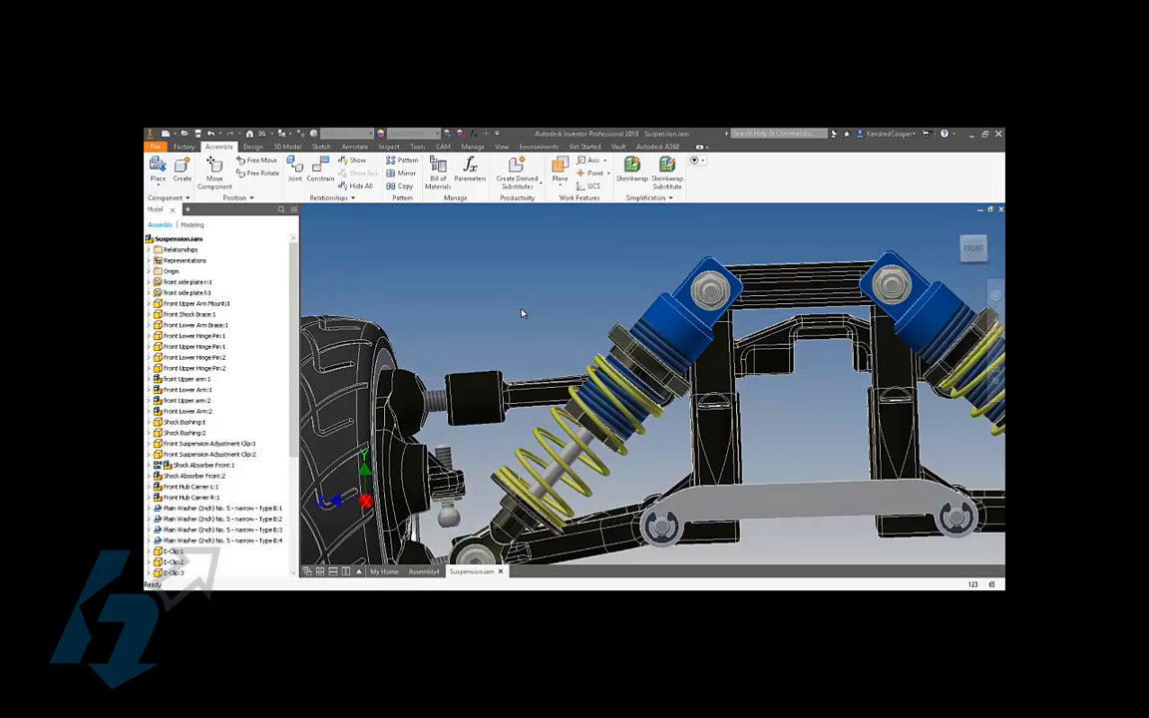
Show the whole suspension in home then front view, zoomed out, and check the upper arm.
key("F6")
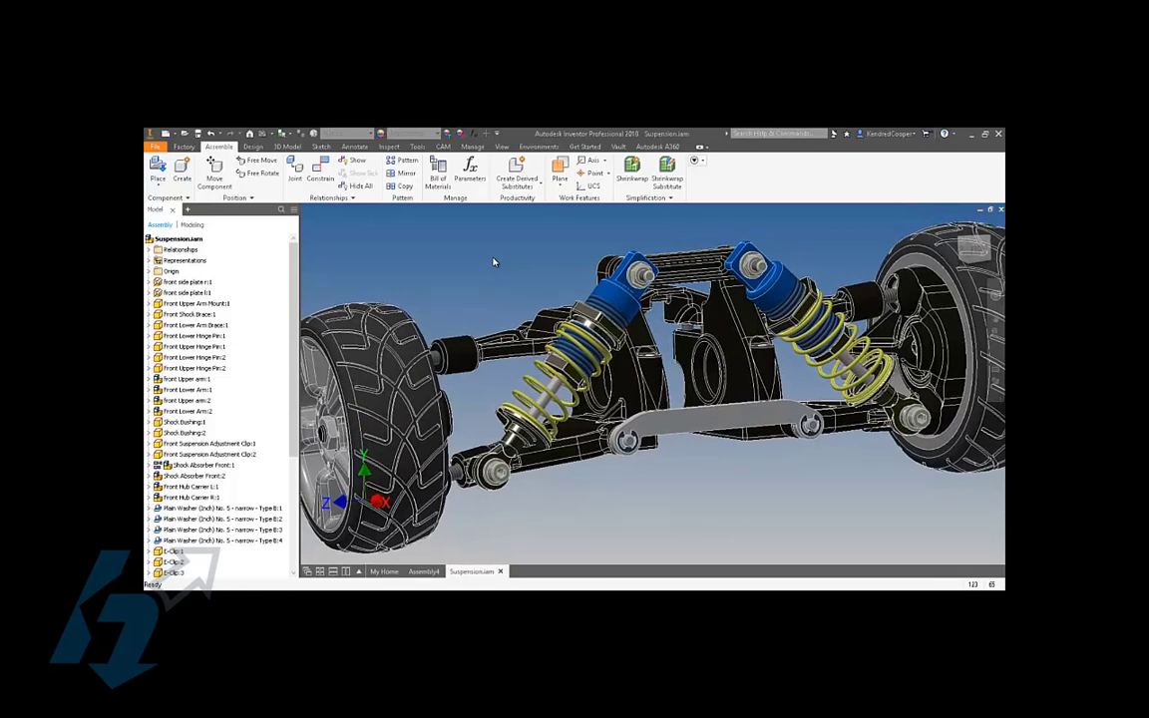
key("F5")
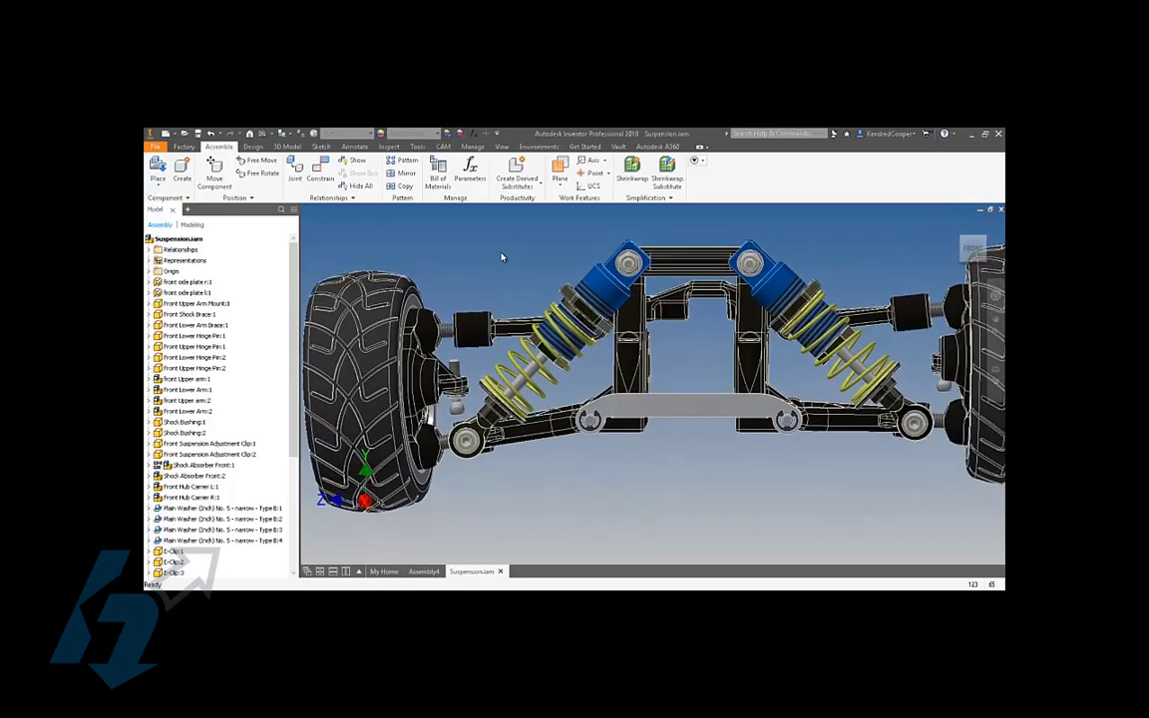
scroll(502, 257, "down", 2)
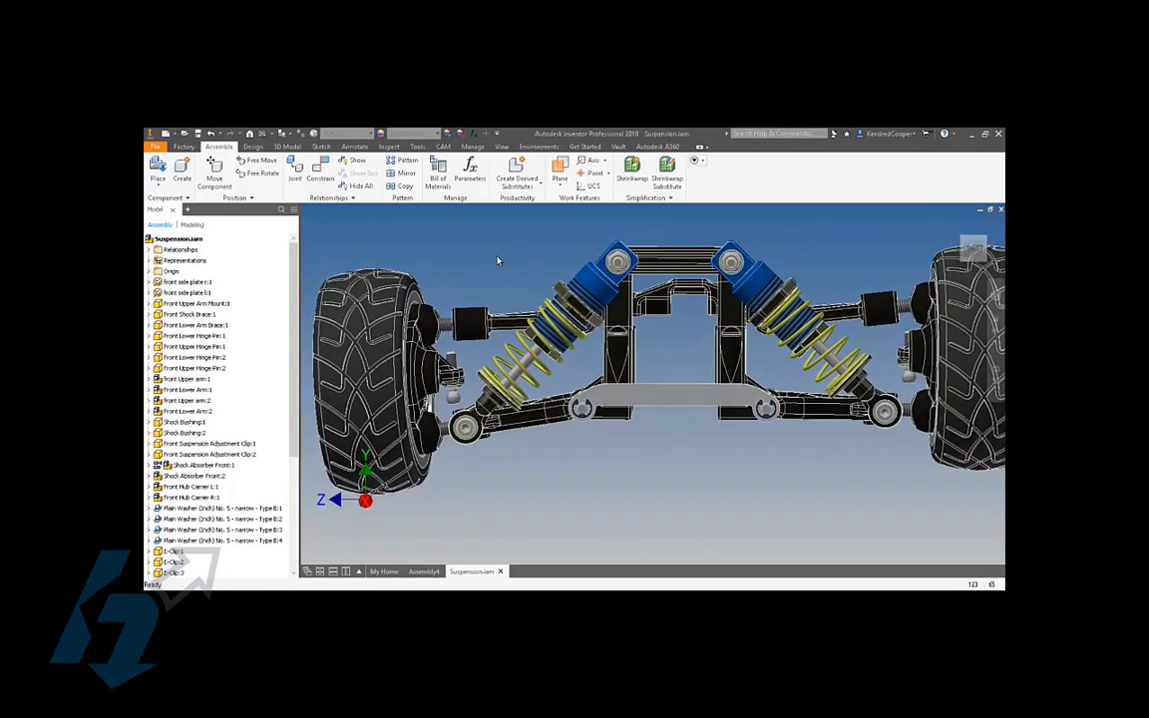
left_click(481, 313)
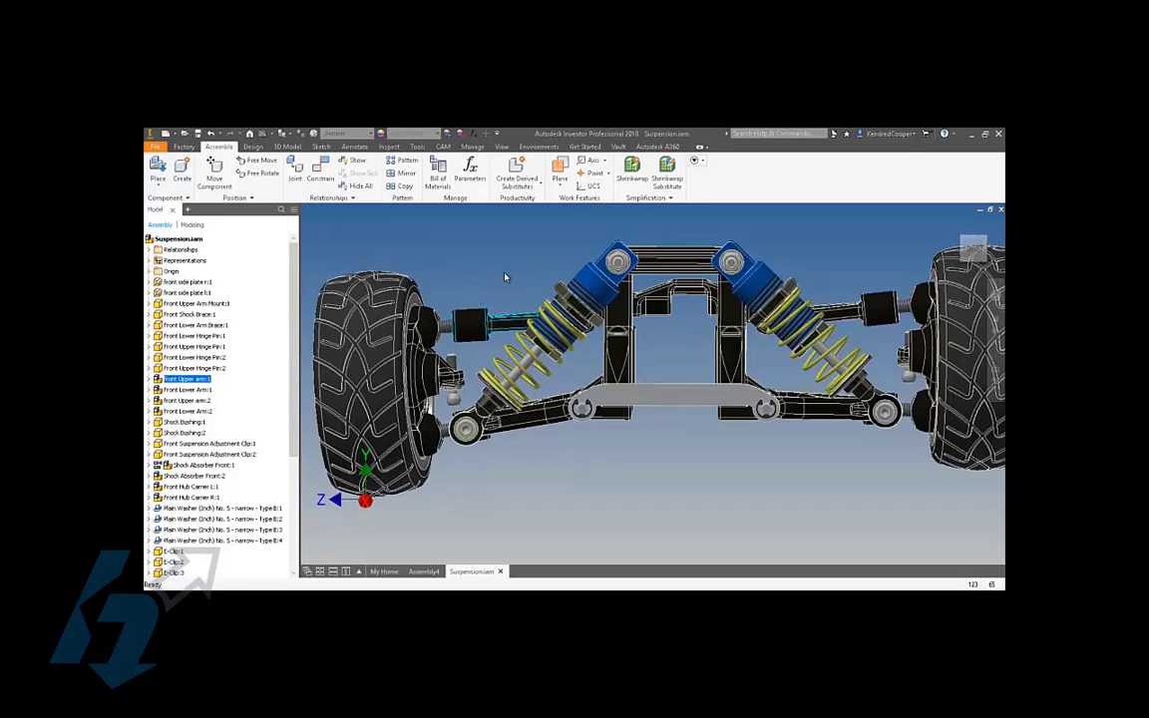
left_click(505, 277)
scroll(523, 268, "down", 5)
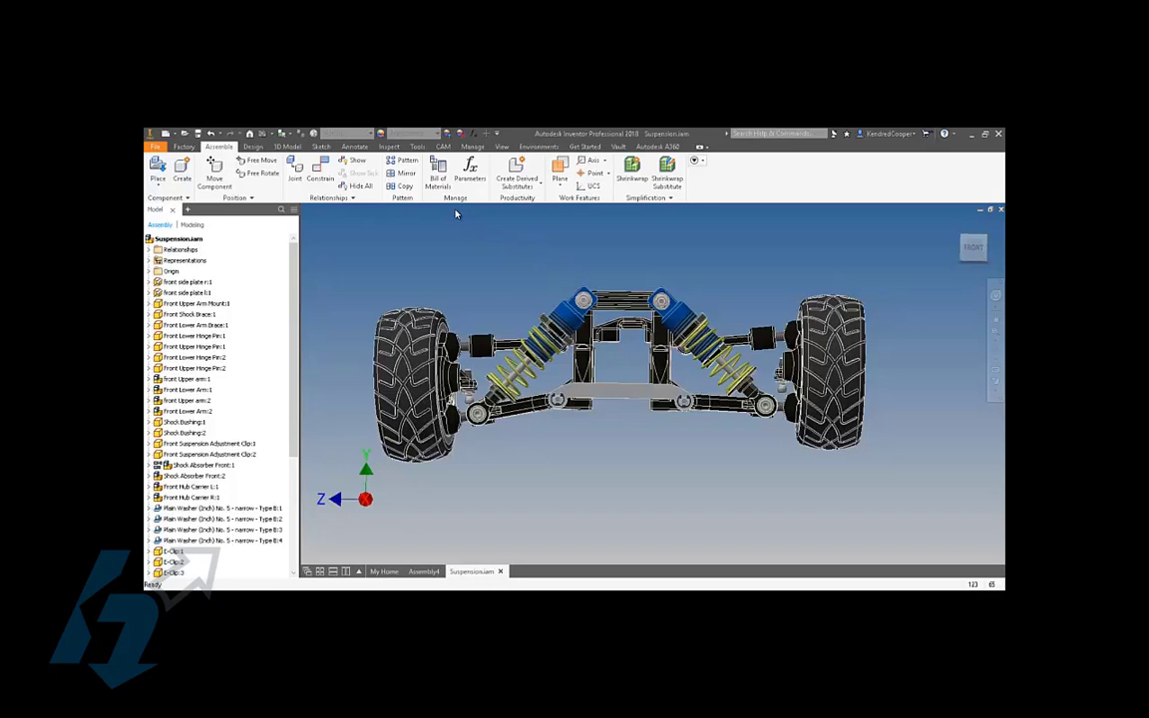
left_click(438, 178)
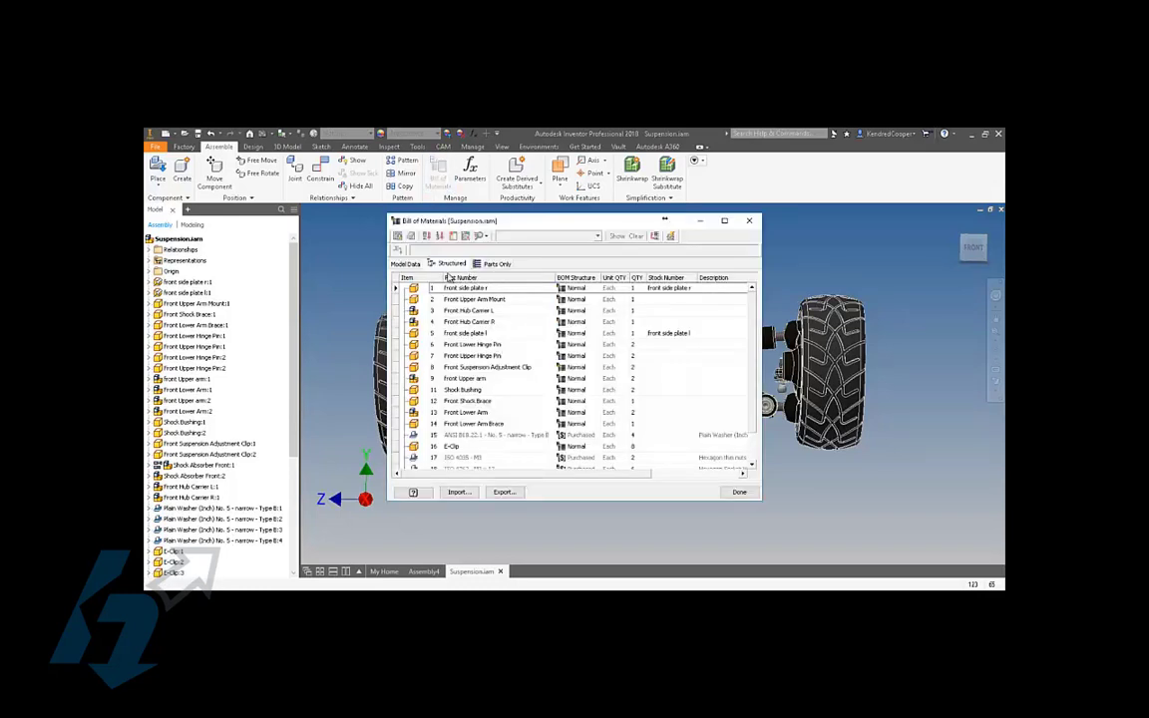
left_click(406, 264)
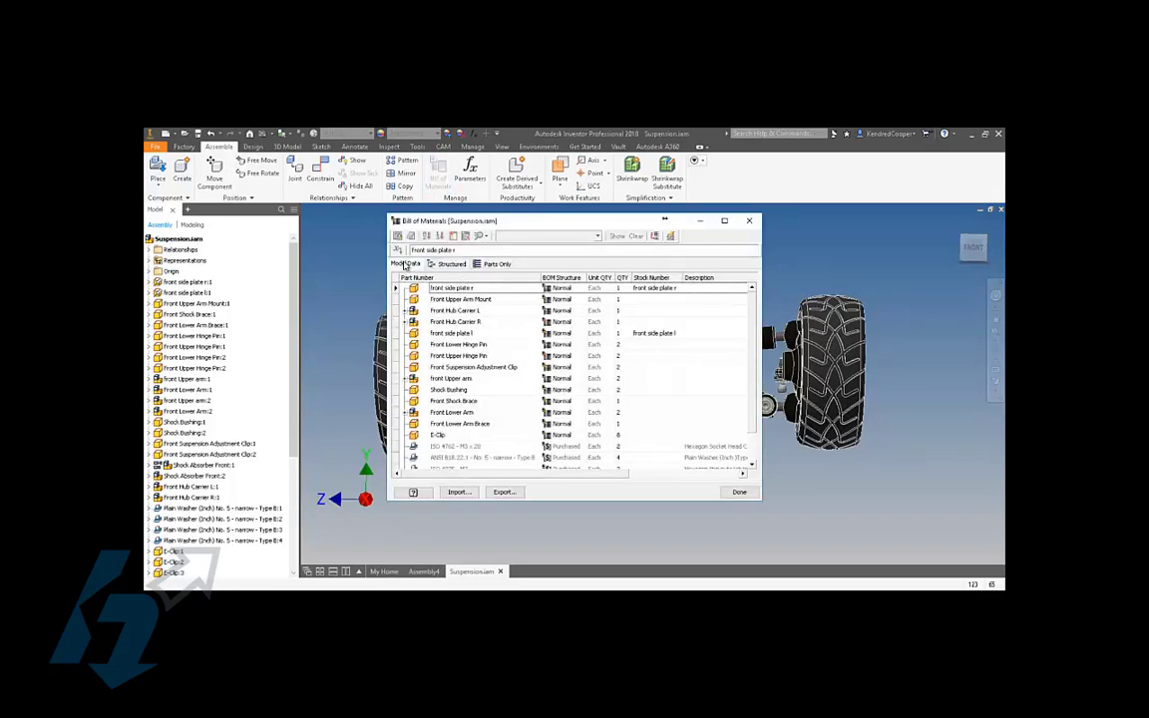
left_click(452, 265)
left_click(503, 264)
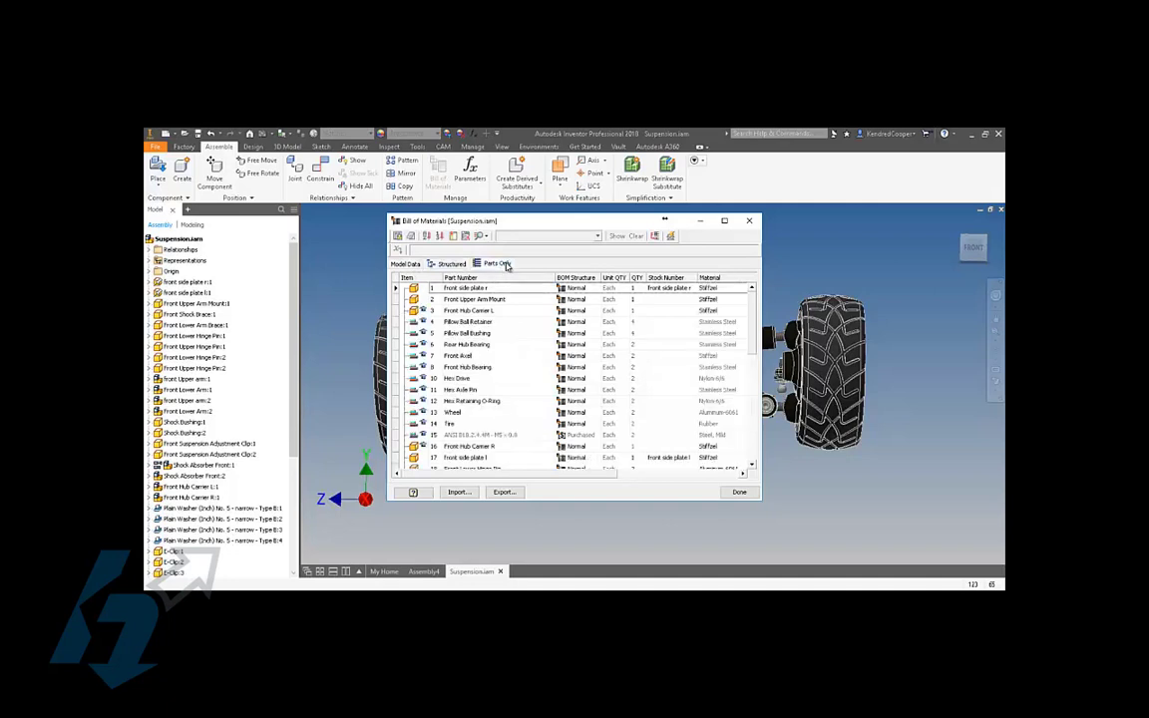
left_click(444, 265)
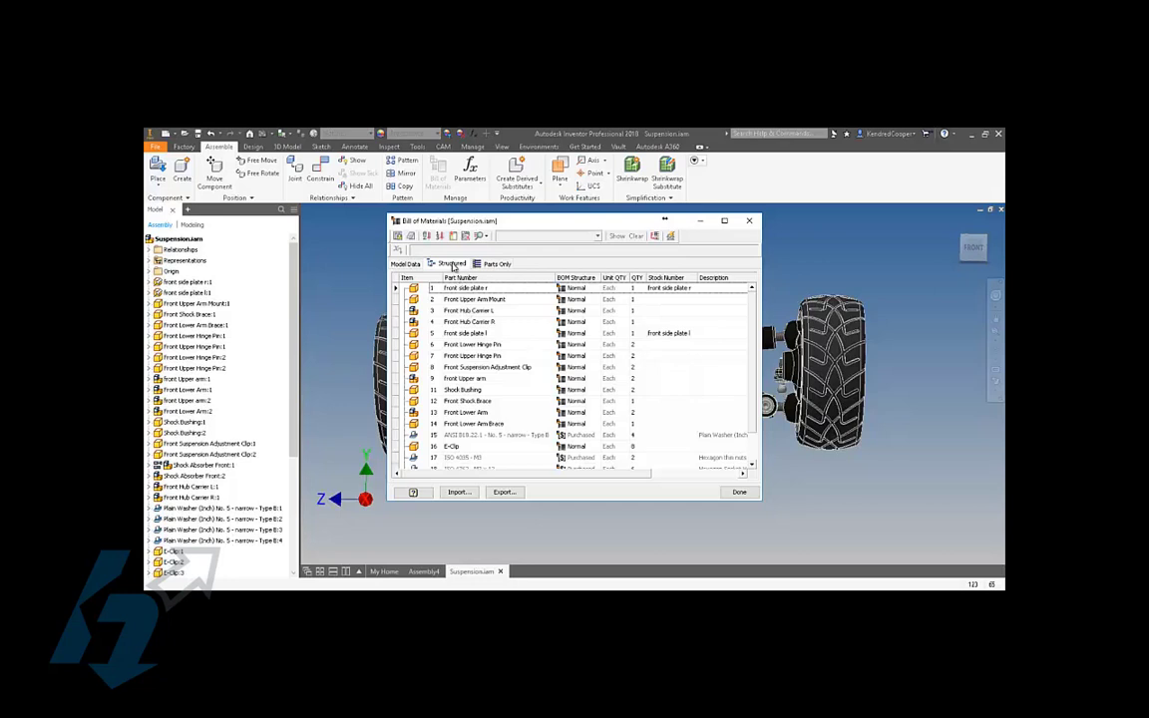
Set the Structured BOM view to All Levels, expand Front Hub Carrier L, then close the BOM.
right_click(453, 266)
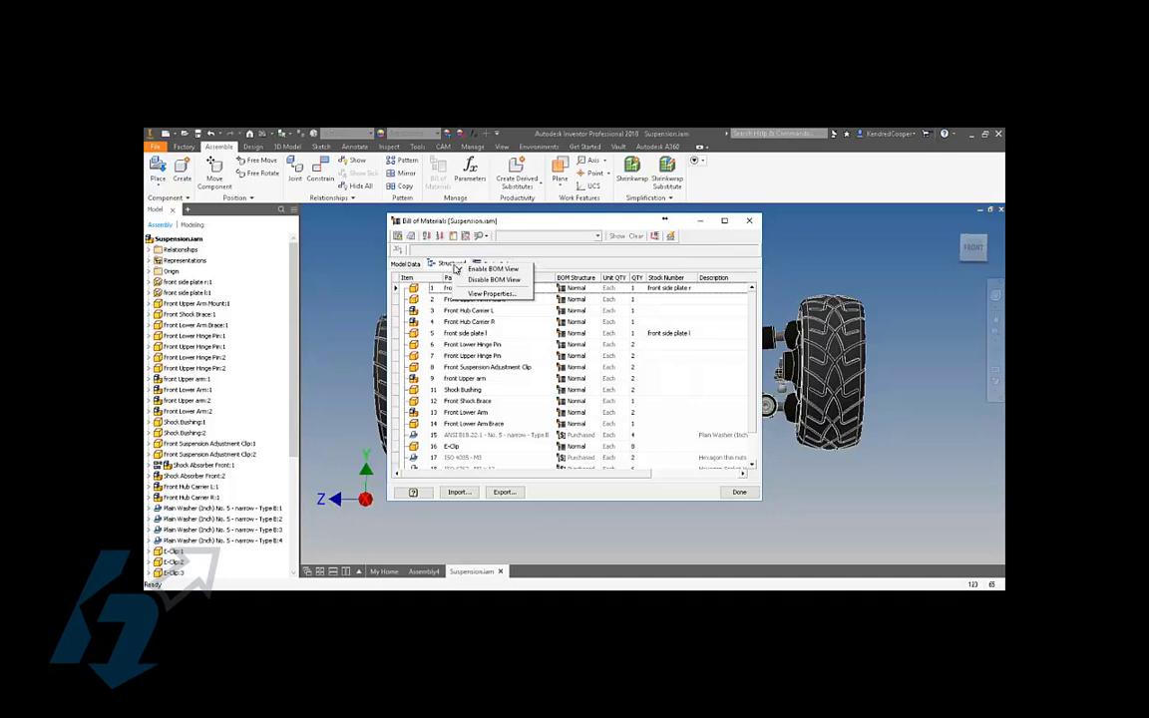
left_click(511, 299)
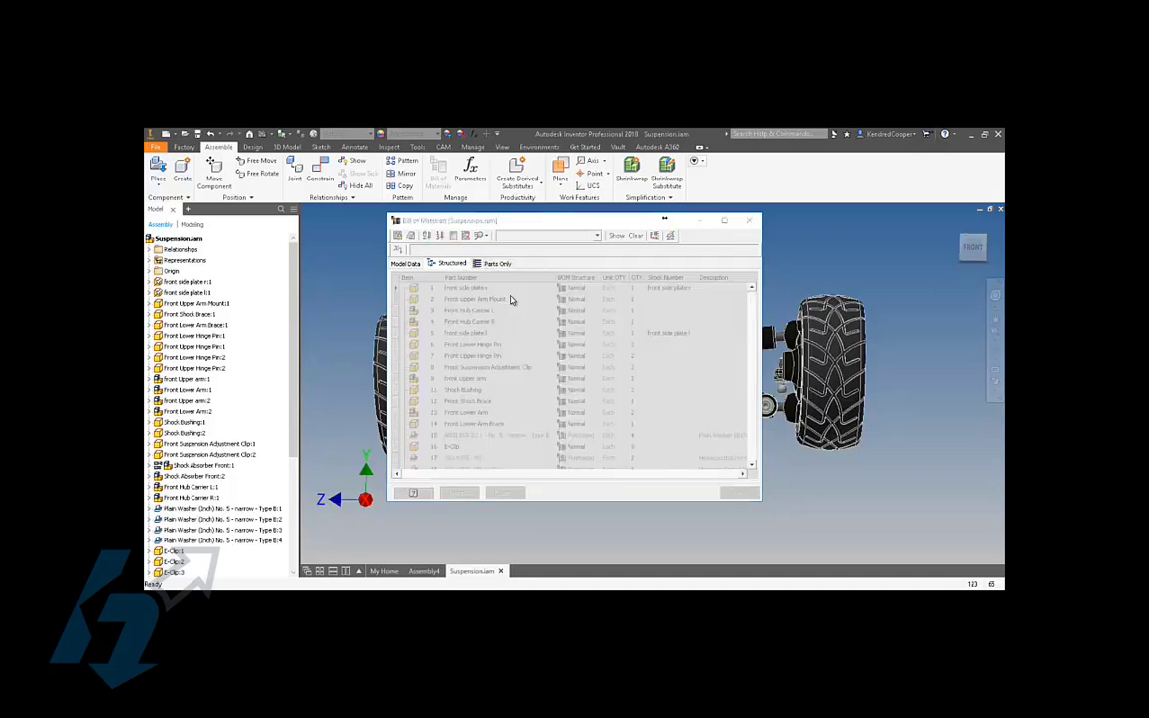
left_click(364, 244)
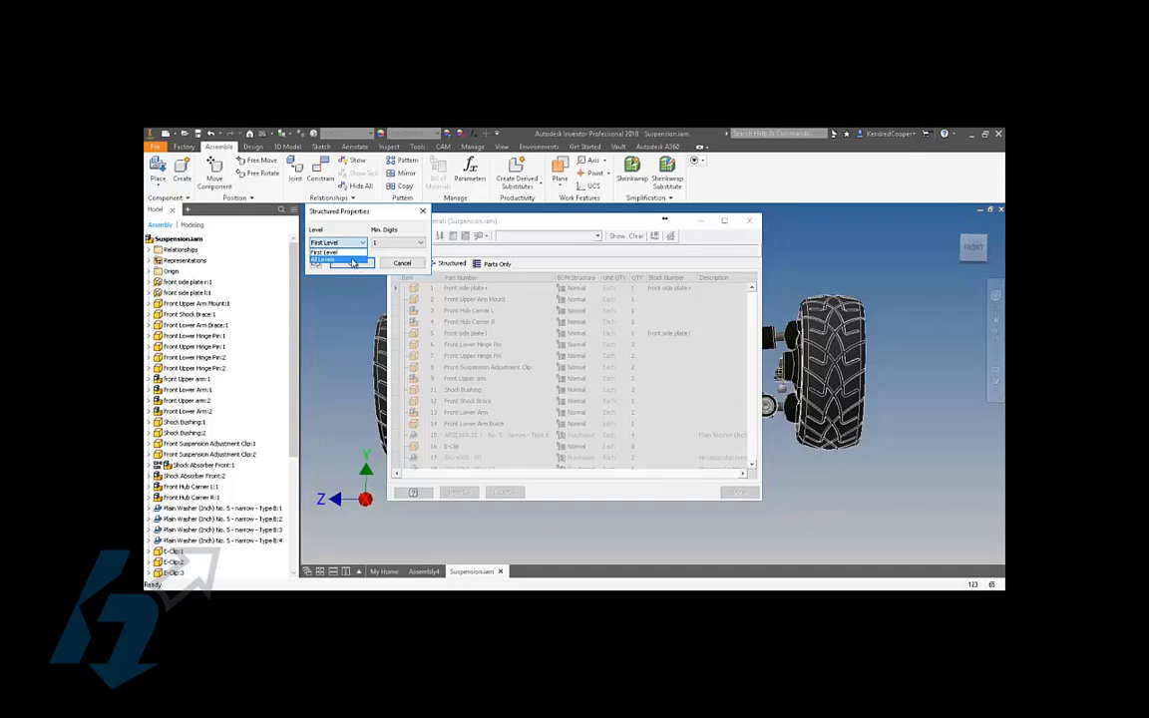
left_click(326, 262)
left_click(350, 262)
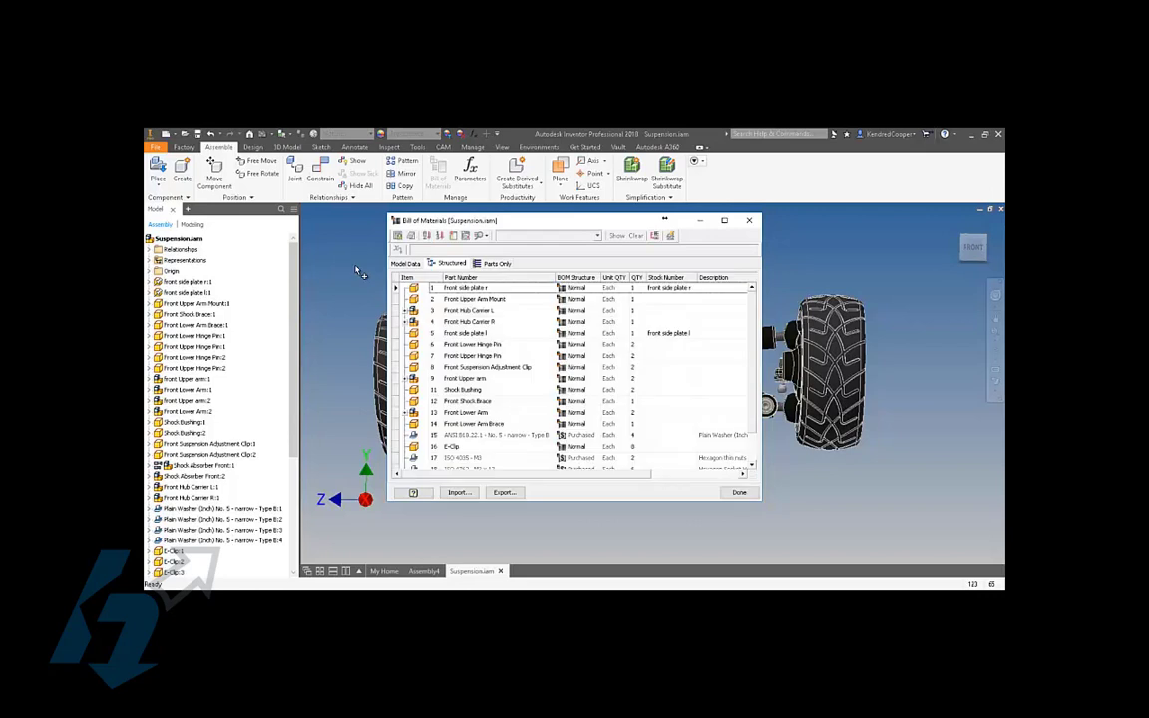
left_click(406, 310)
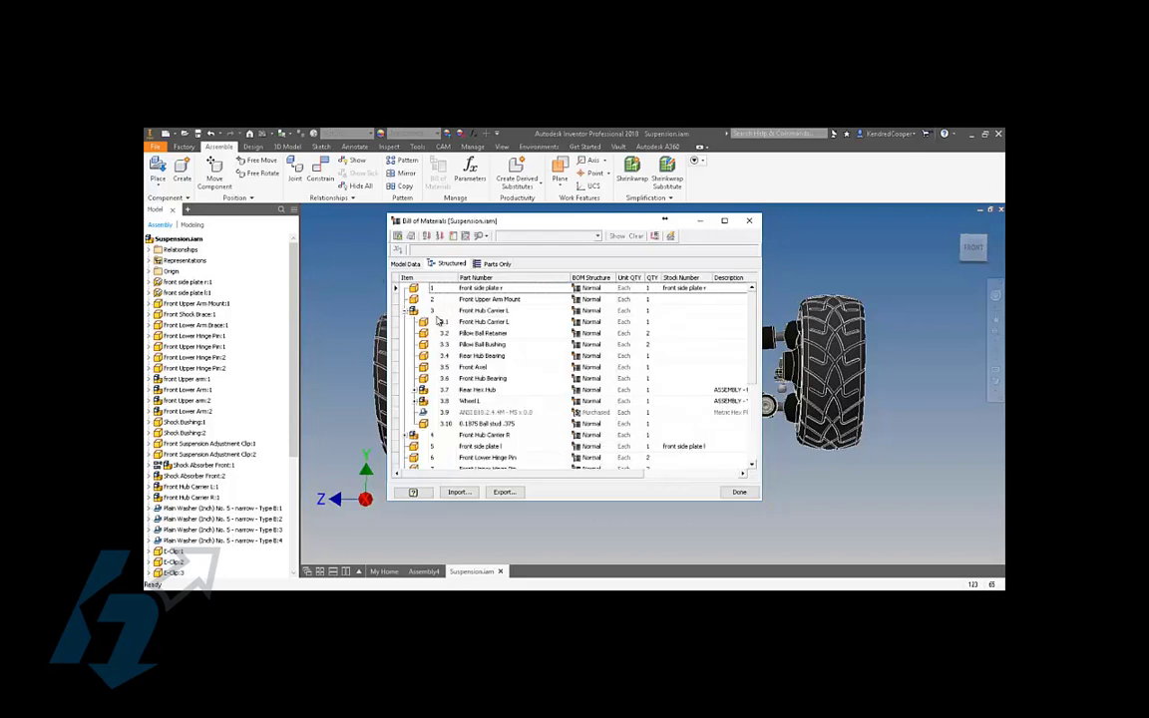
left_click(739, 493)
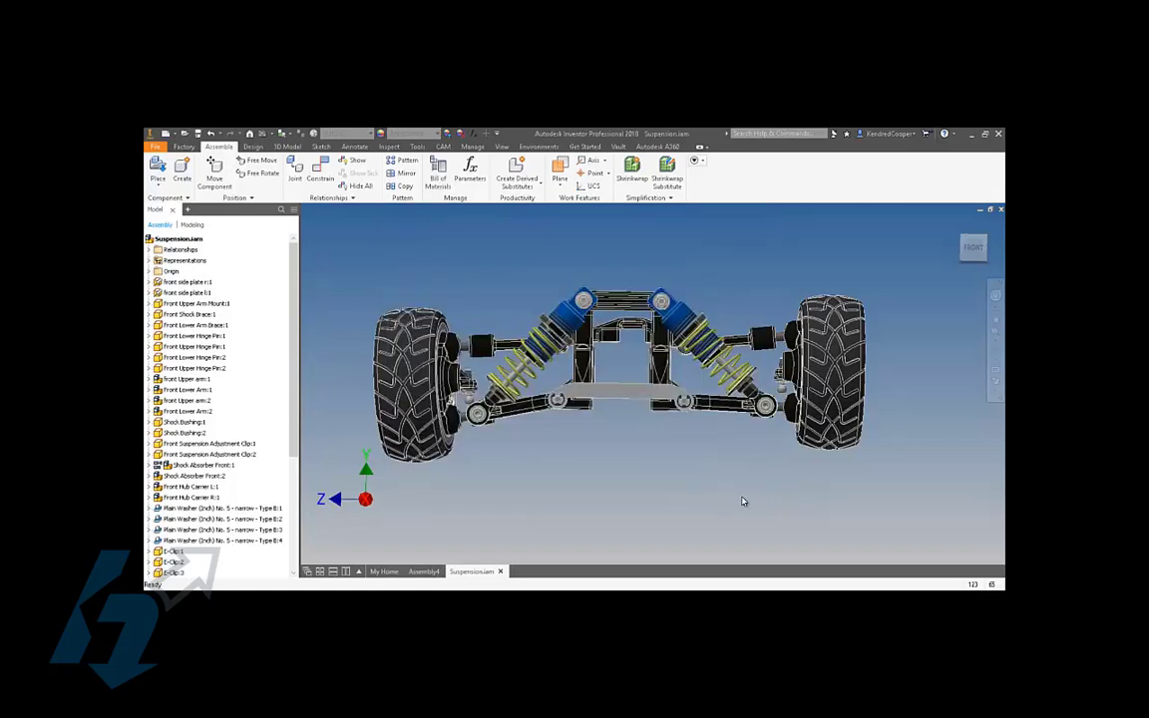